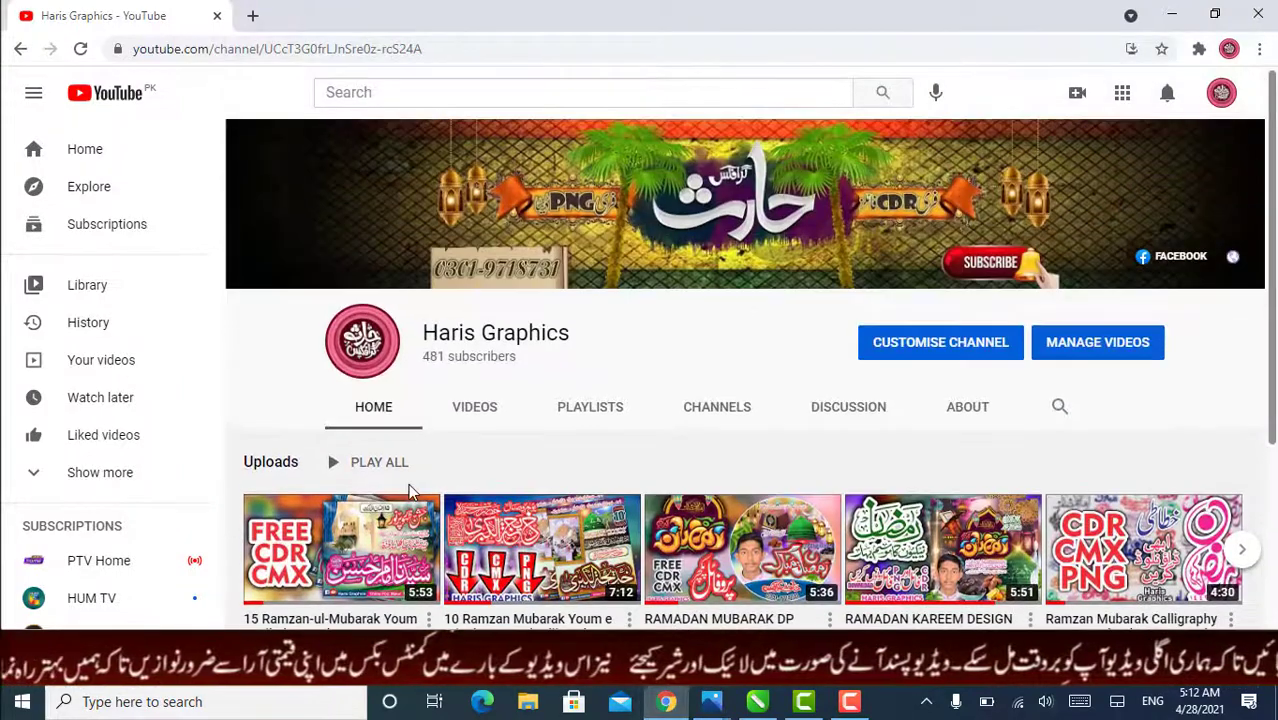
# - Browse the uploaded videos of the Haris Graphics YouTube channel
pyautogui.scroll(-2, 380, 515)
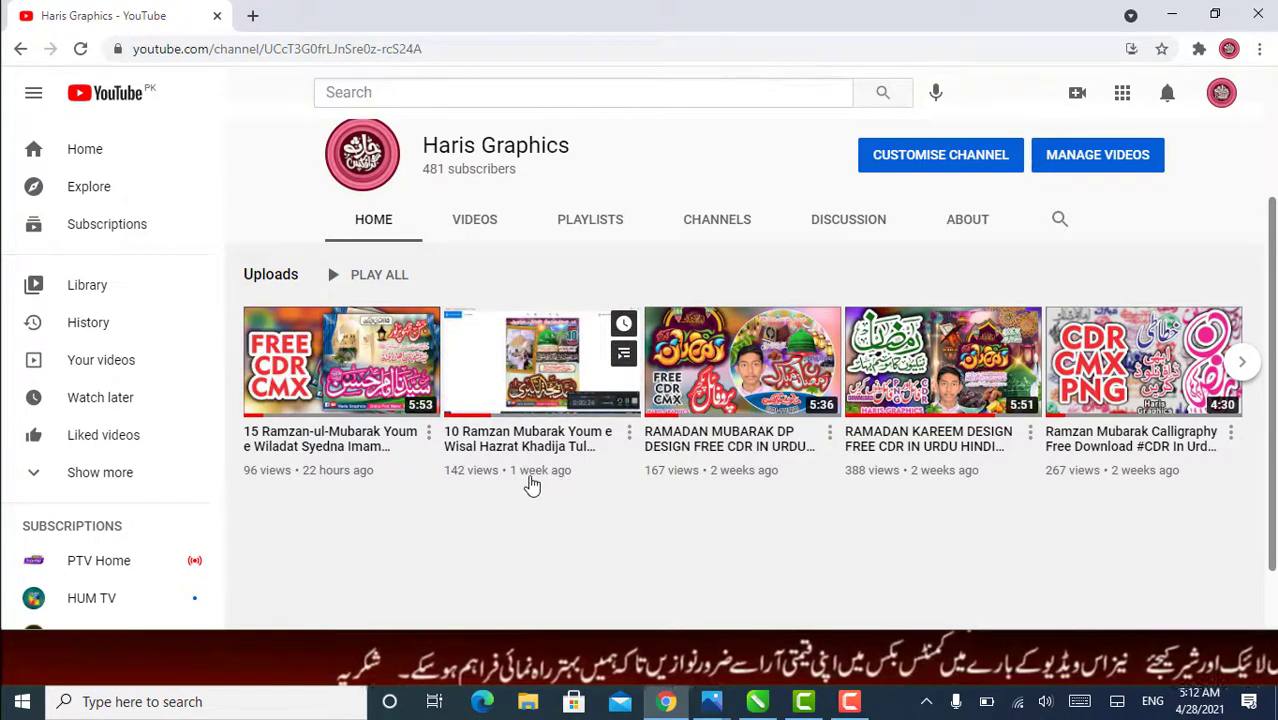
pyautogui.click(472, 230)
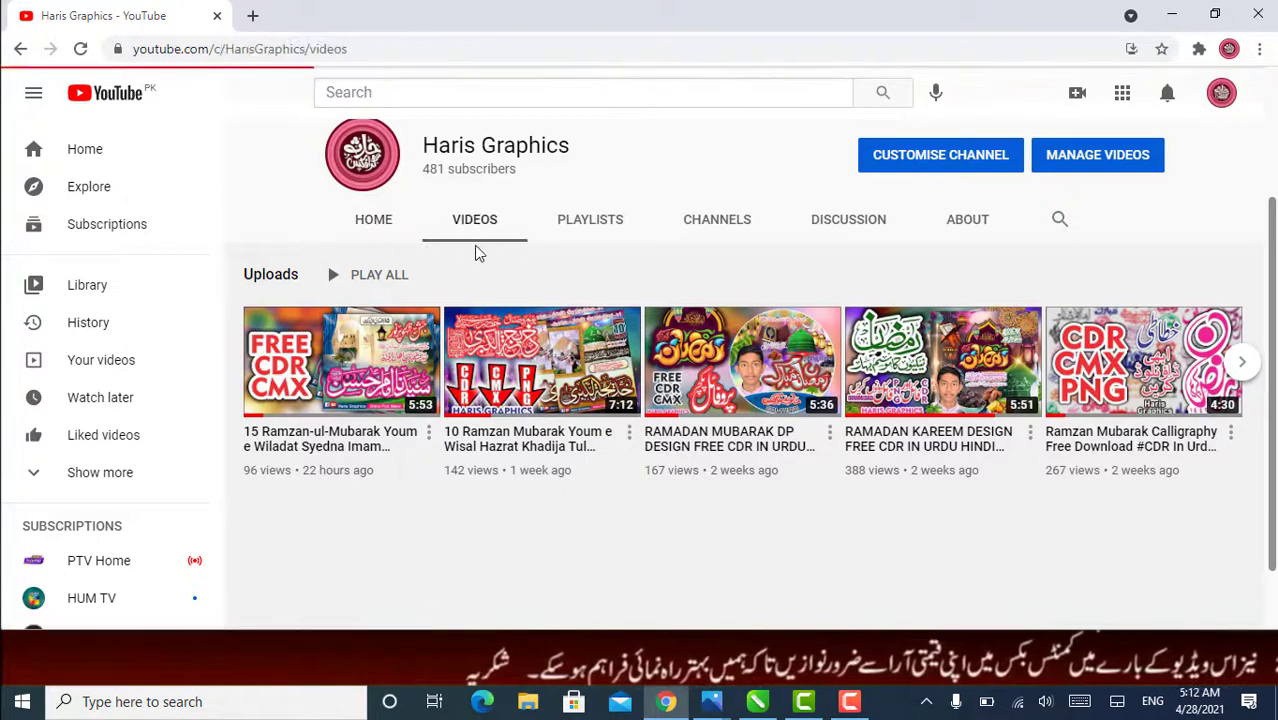
pyautogui.scroll(-7, 641, 483)
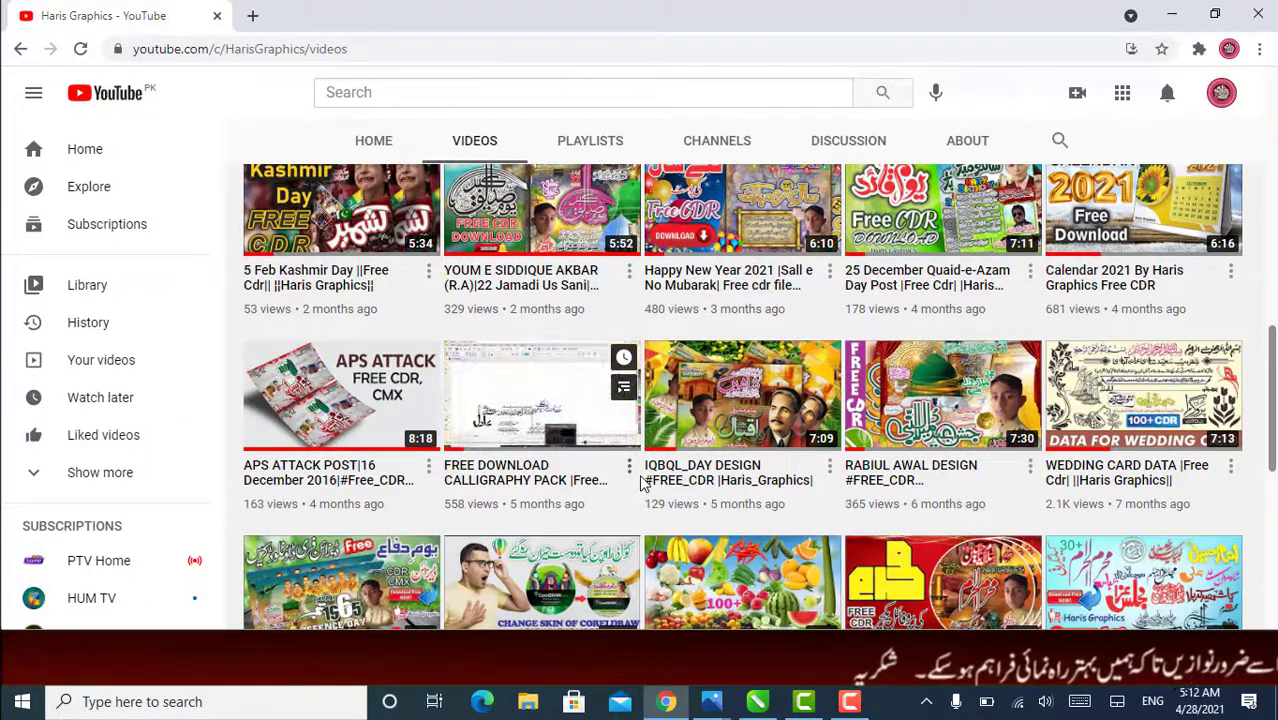
pyautogui.scroll(-2, 641, 483)
pyautogui.scroll(7, 543, 530)
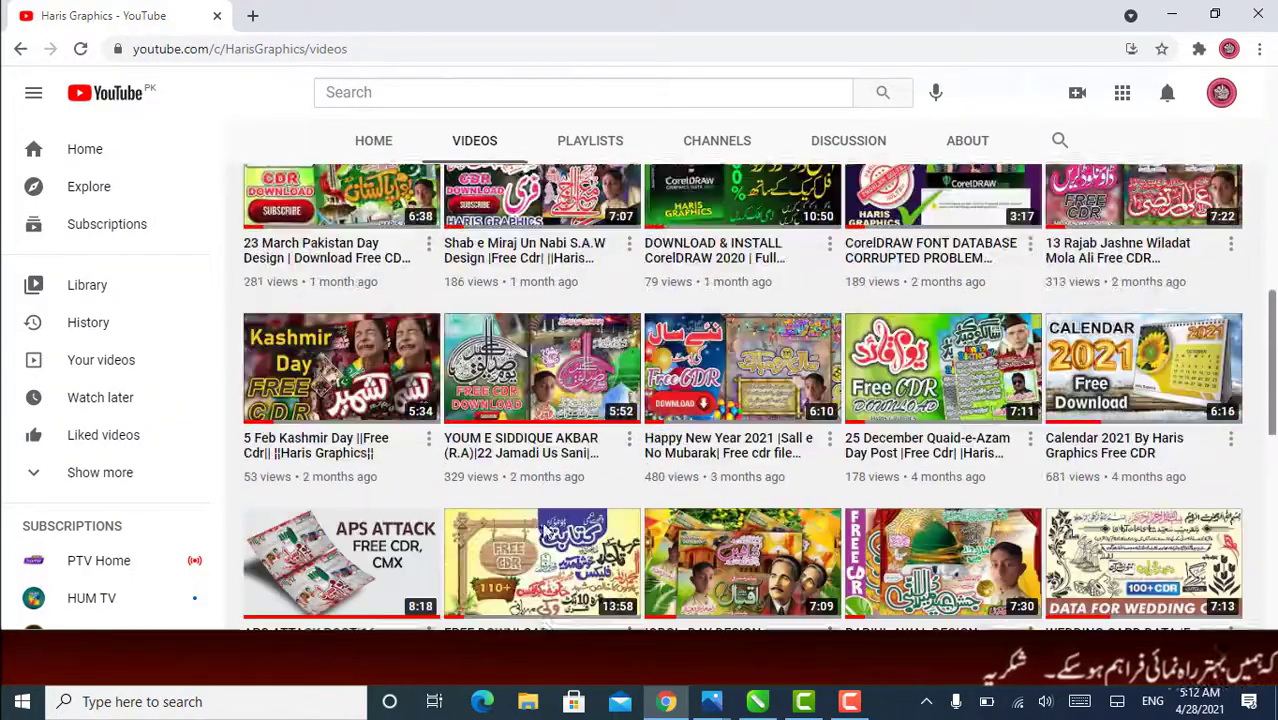
pyautogui.scroll(4, 540, 527)
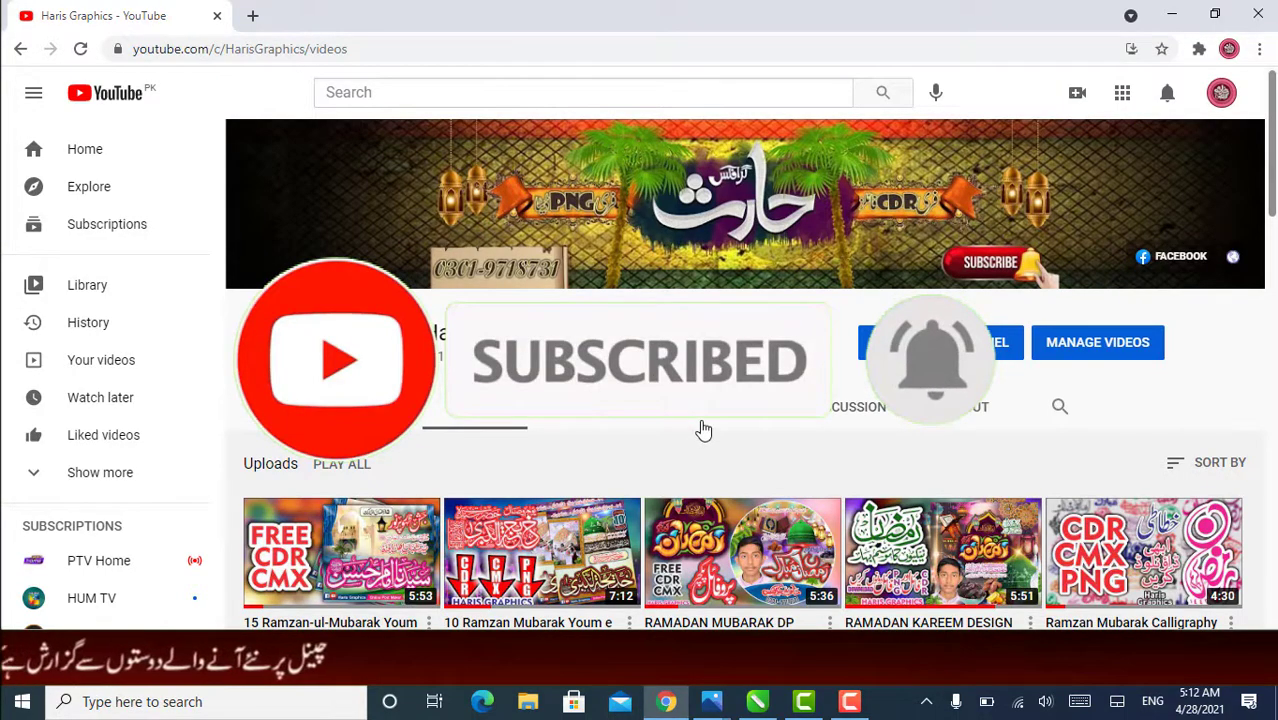
pyautogui.scroll(-5, 703, 430)
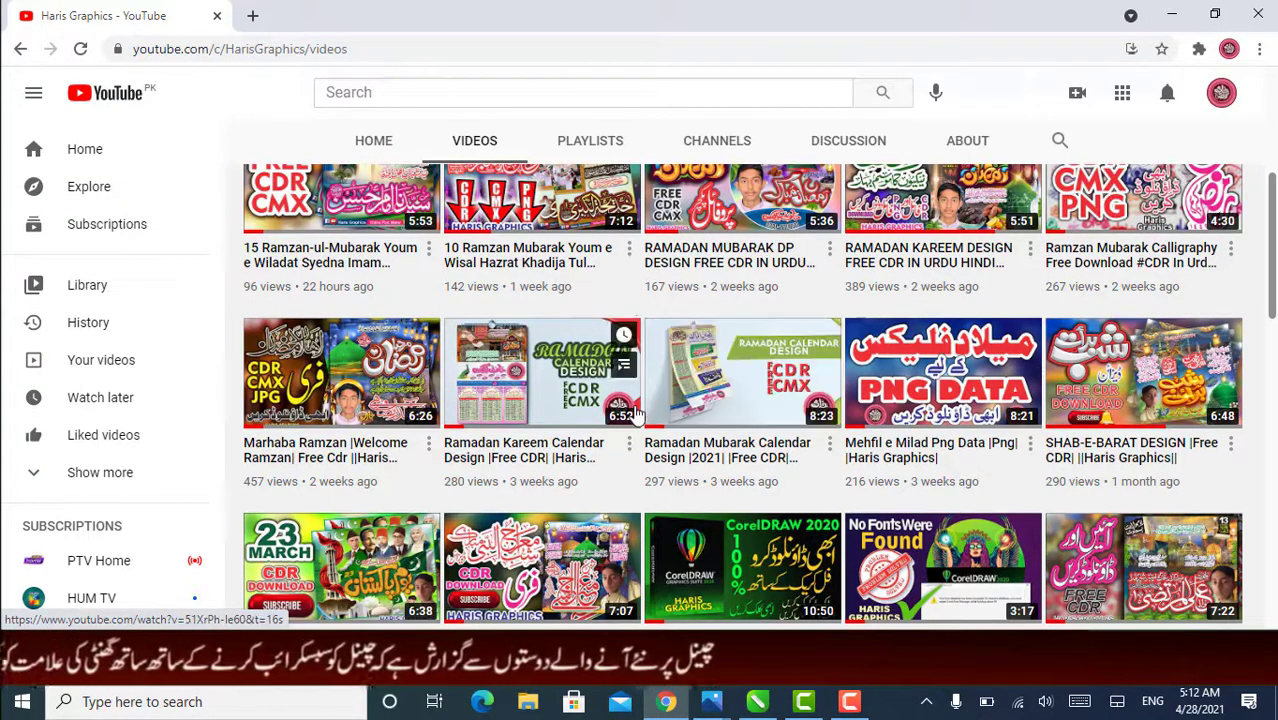
pyautogui.scroll(5, 632, 413)
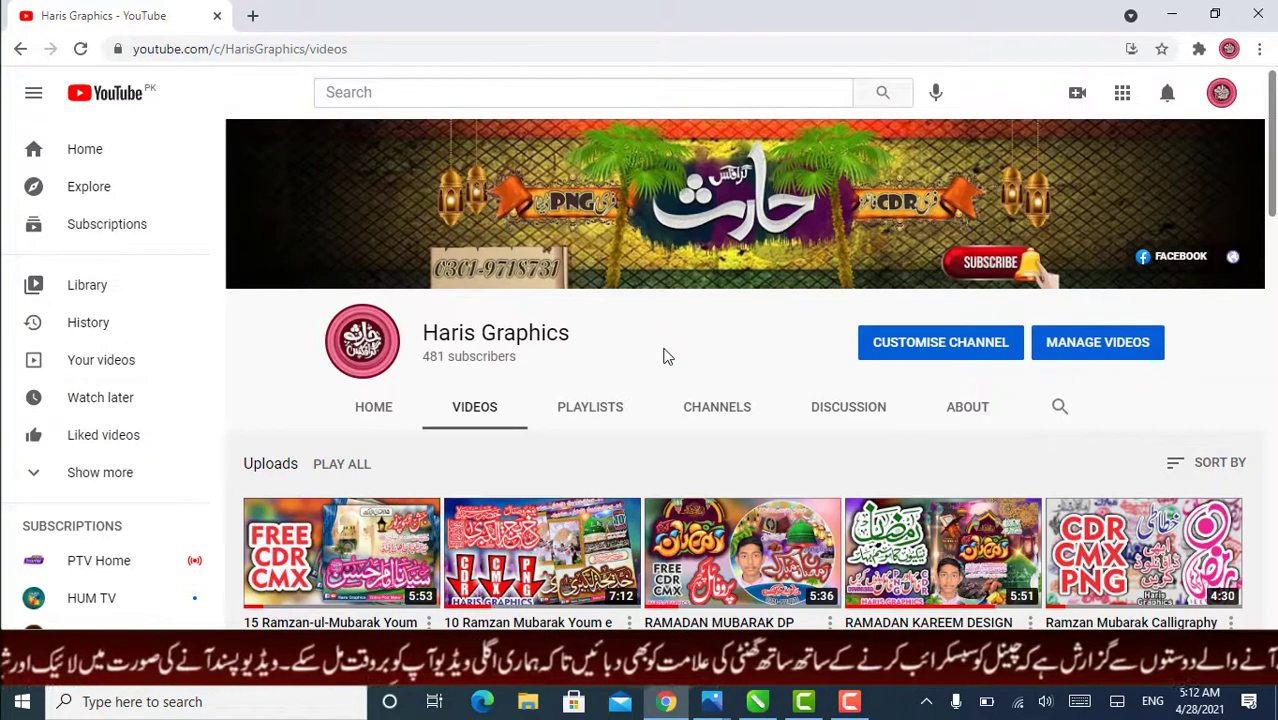
pyautogui.scroll(-1, 668, 357)
pyautogui.scroll(-2, 668, 357)
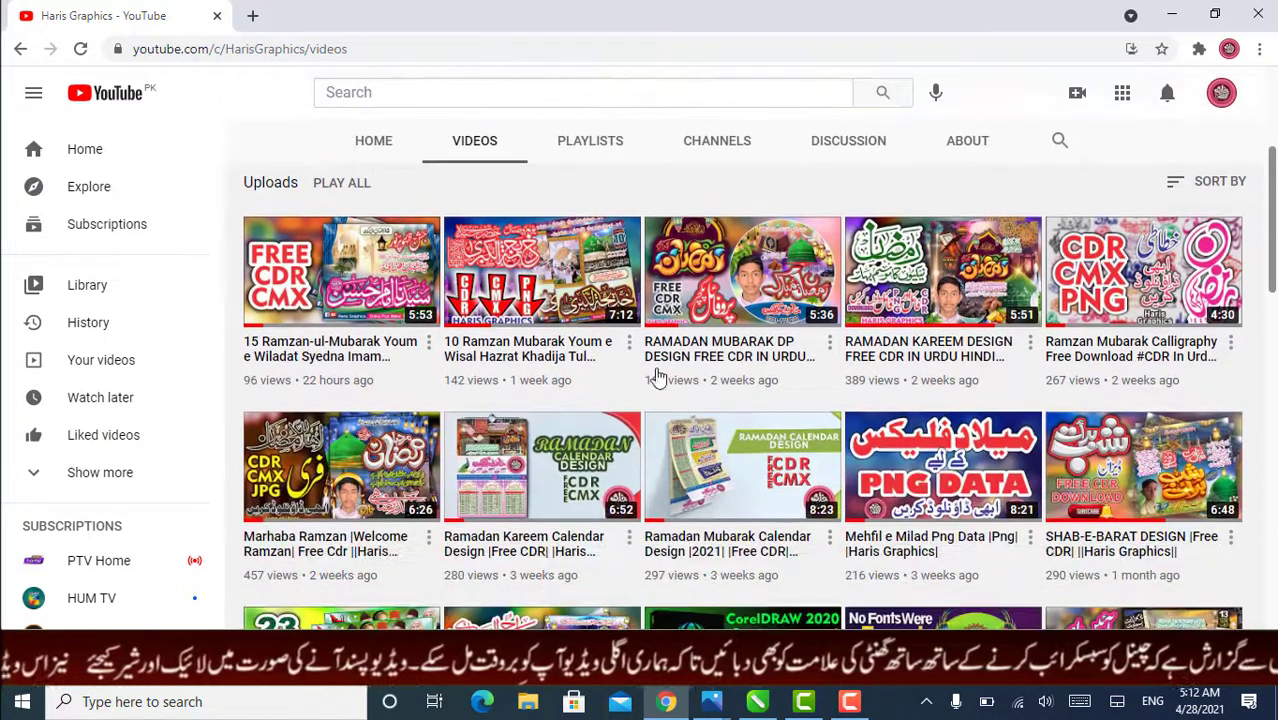
pyautogui.scroll(-1, 648, 405)
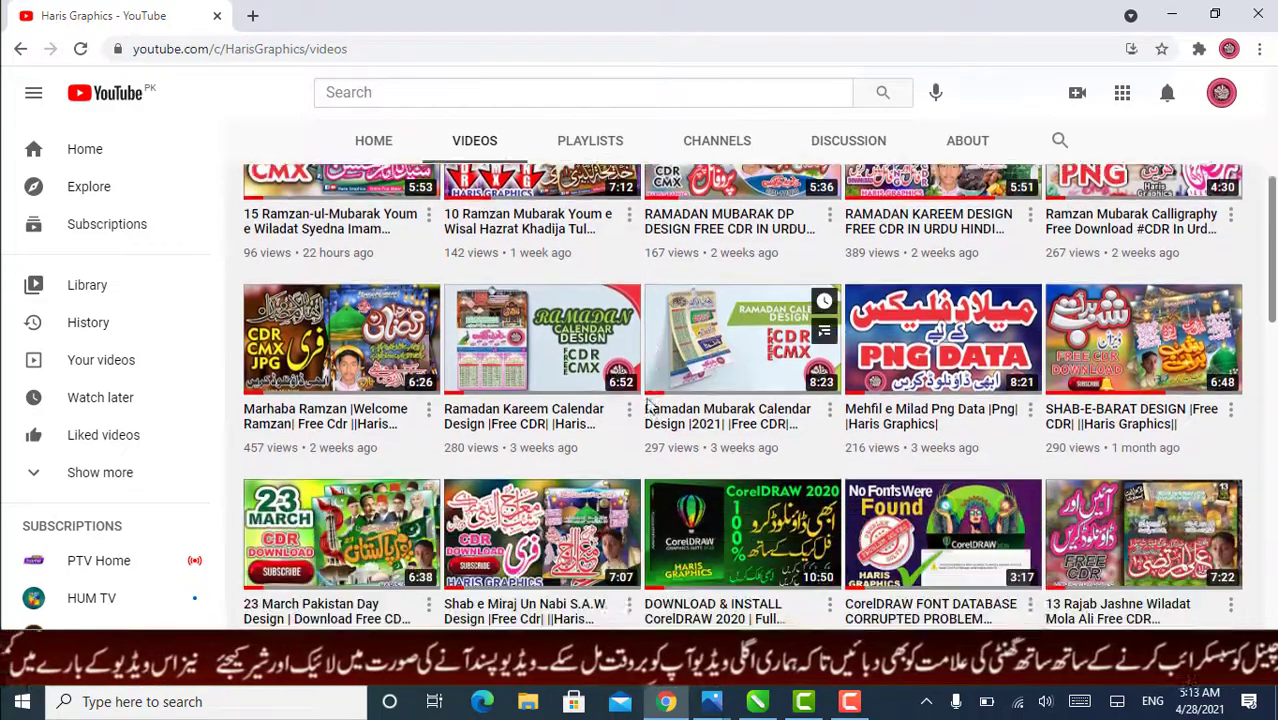
pyautogui.scroll(4, 648, 405)
pyautogui.scroll(-3, 630, 517)
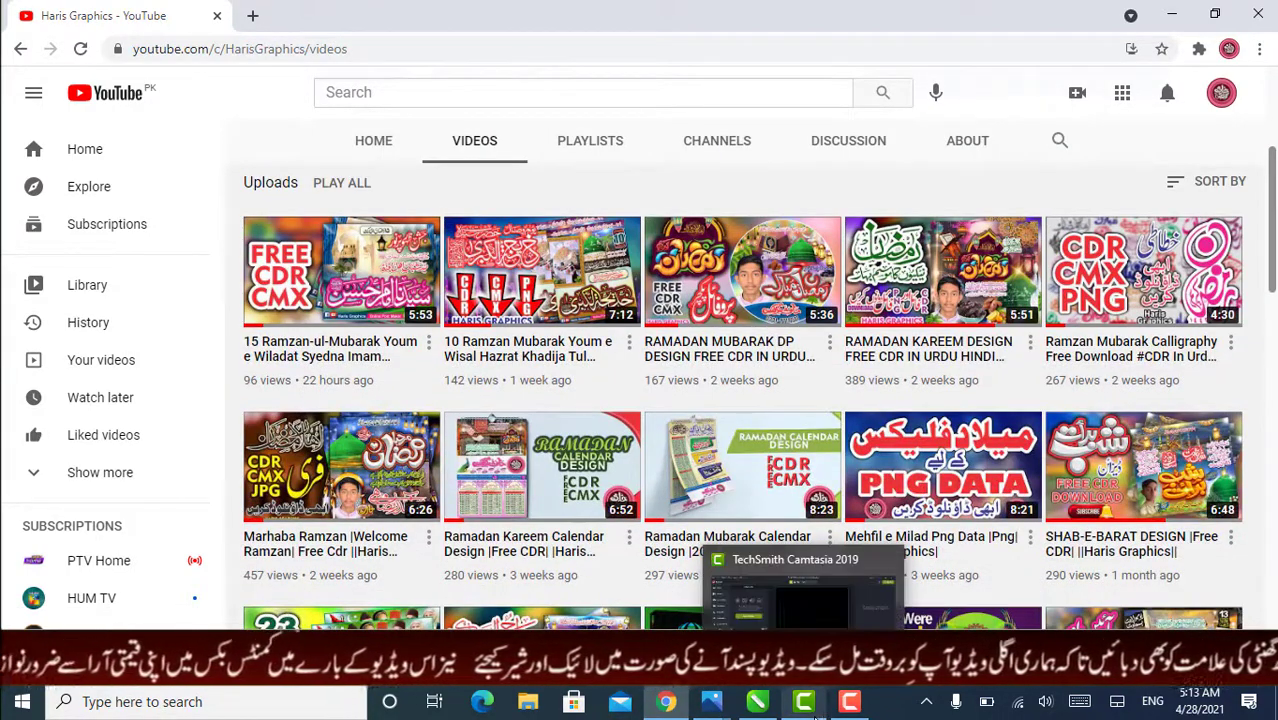
# - Switch to CorelDRAW and open the contents of the Labor Day poster's PowerClip on page 1 for editing
pyautogui.click(757, 701)
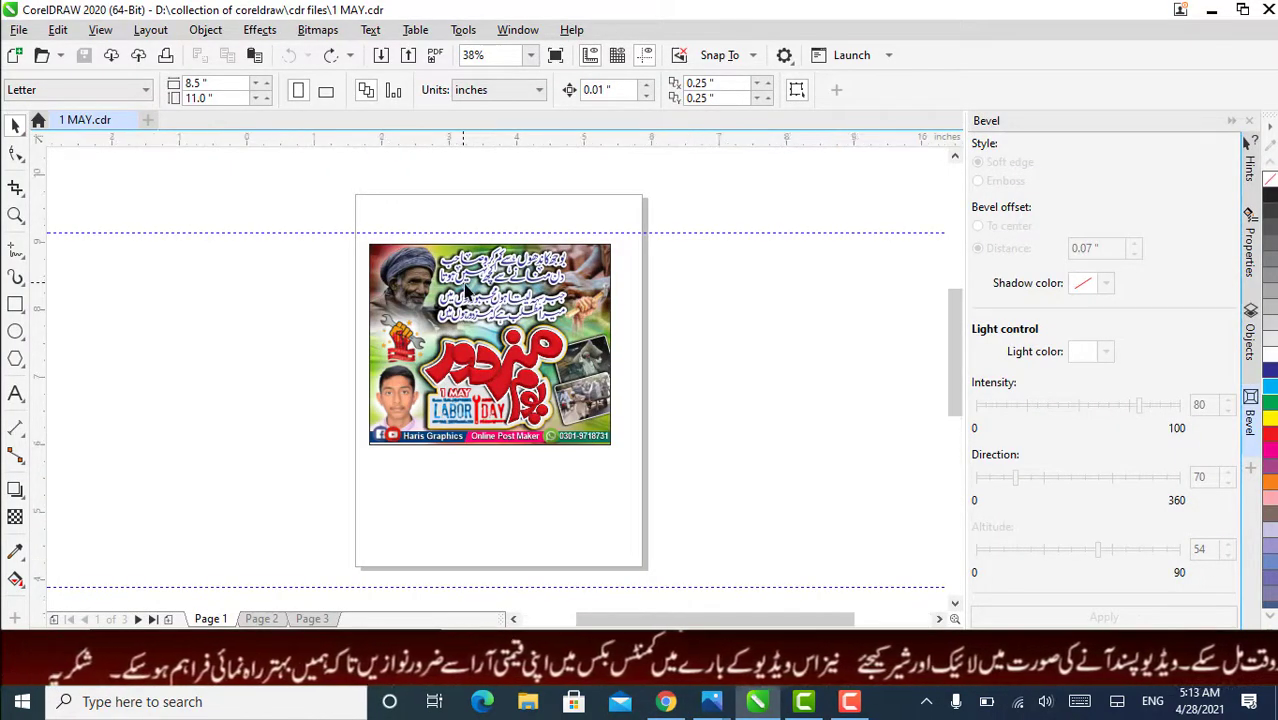
pyautogui.scroll(2, 463, 290)
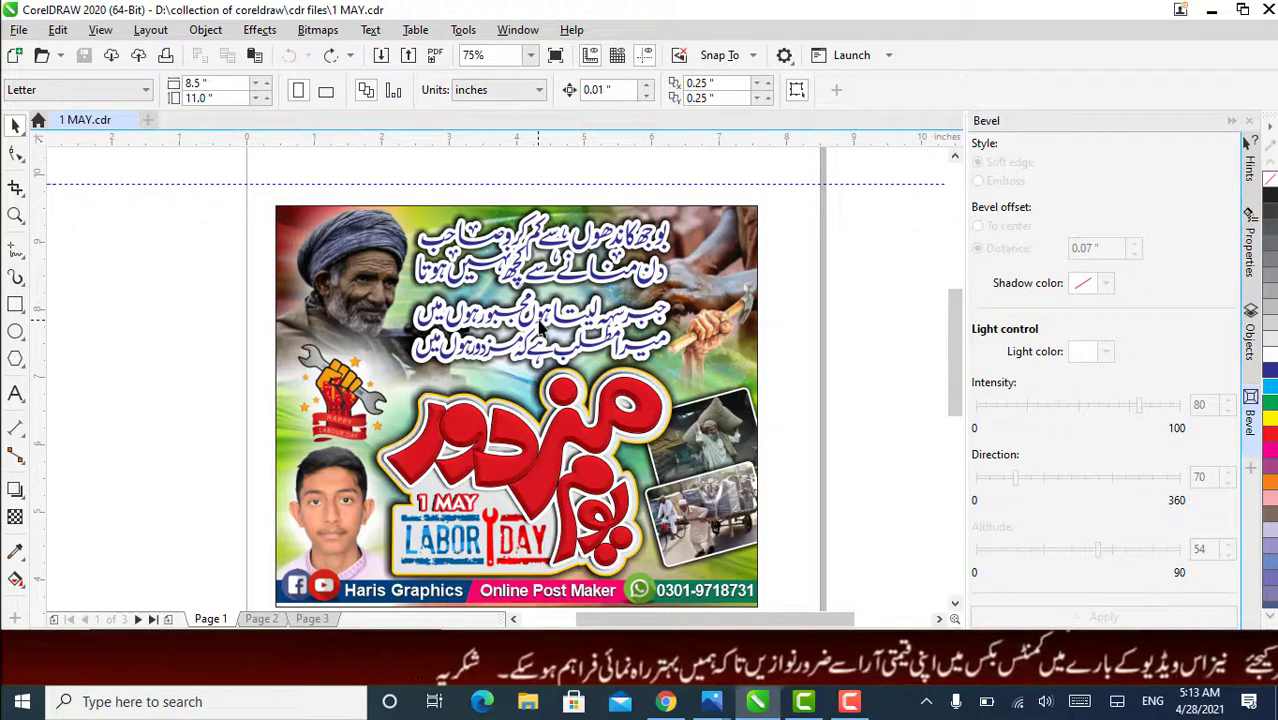
pyautogui.click(576, 355)
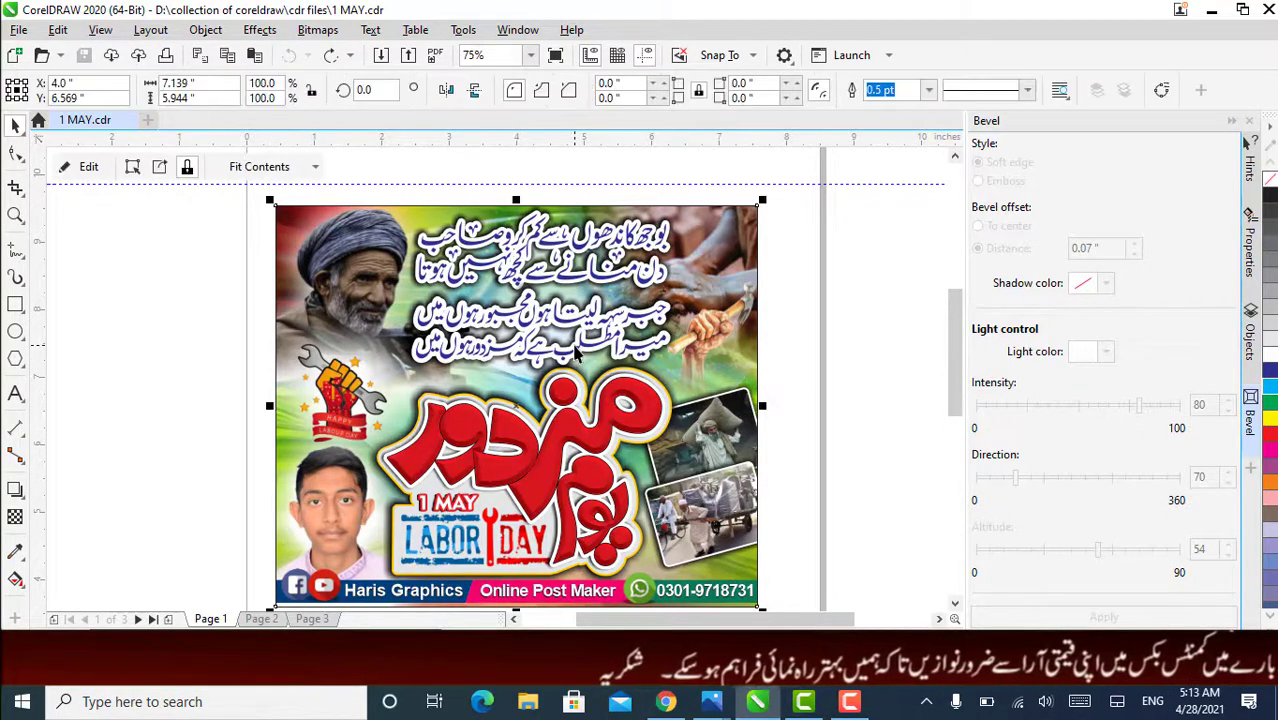
pyautogui.click(88, 167)
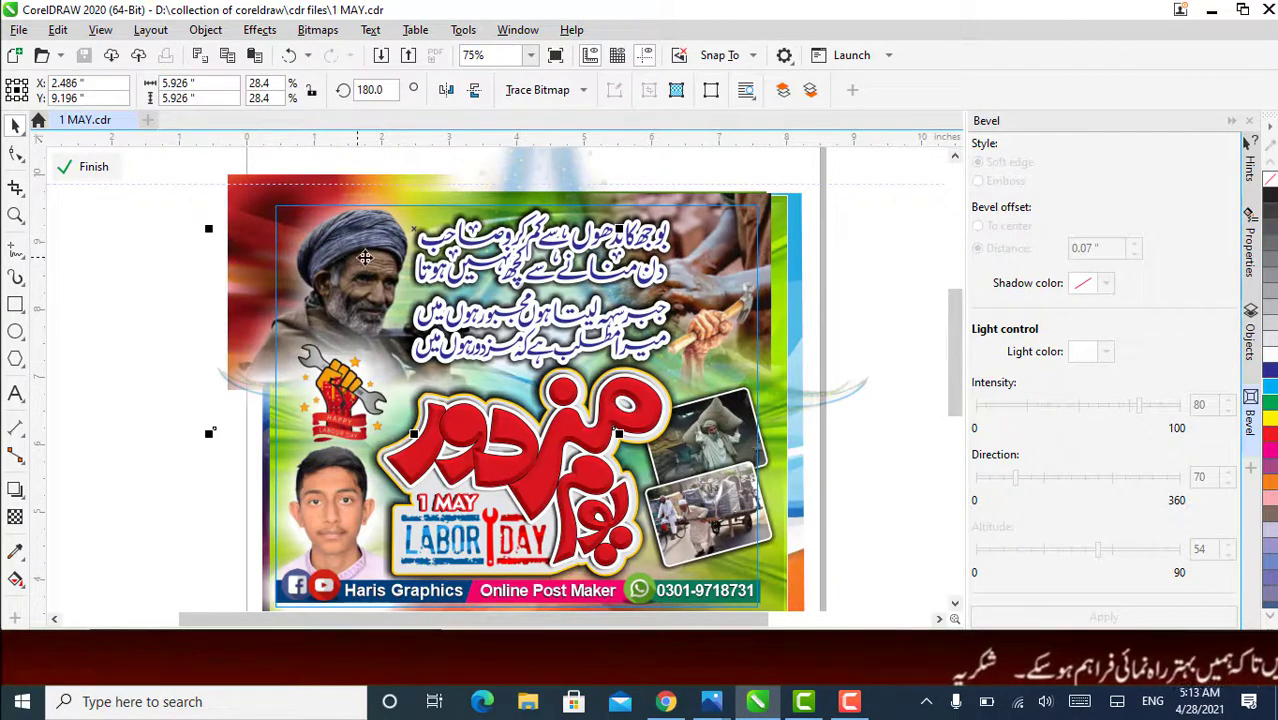
# - Move the two blue light swirls out of the poster, one to each side of the page
pyautogui.scroll(-2, 378, 248)
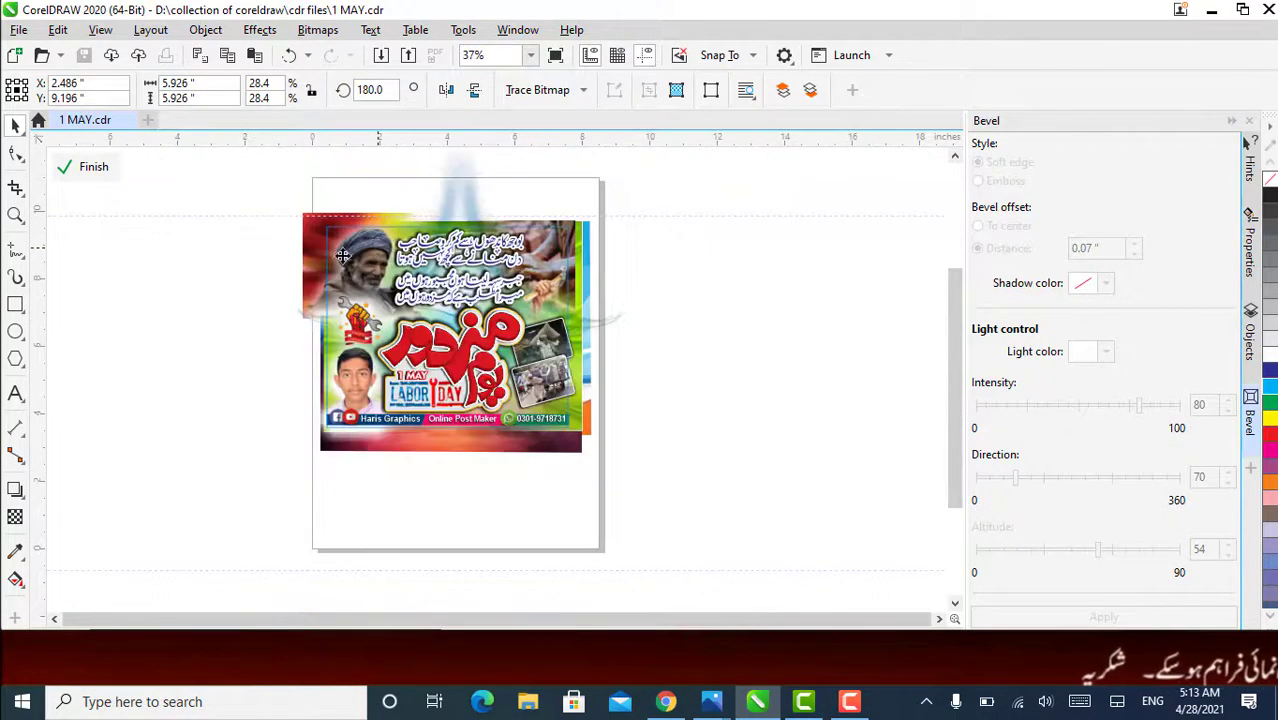
pyautogui.moveTo(342, 256); pyautogui.dragTo(211, 285)
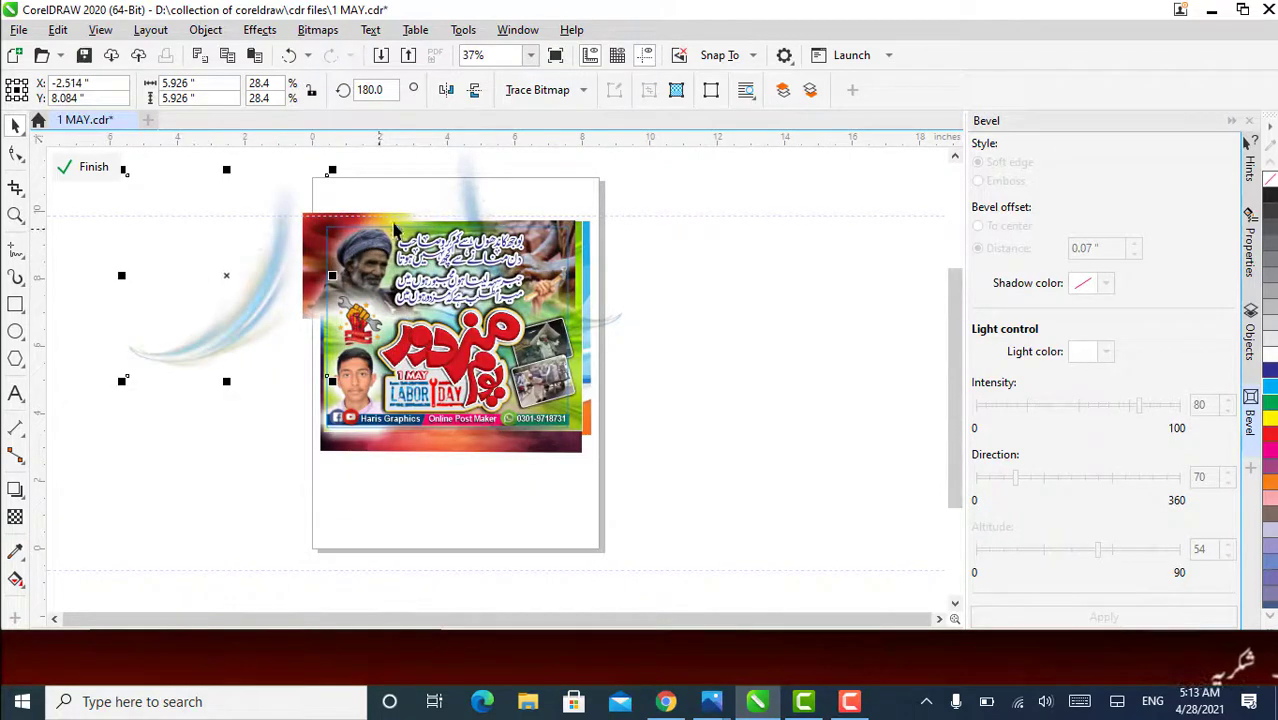
pyautogui.moveTo(478, 202); pyautogui.dragTo(675, 220)
# - Move the picture of the brick maker's hands out of the poster to the right of the page and inspect it
pyautogui.moveTo(558, 248); pyautogui.dragTo(727, 357)
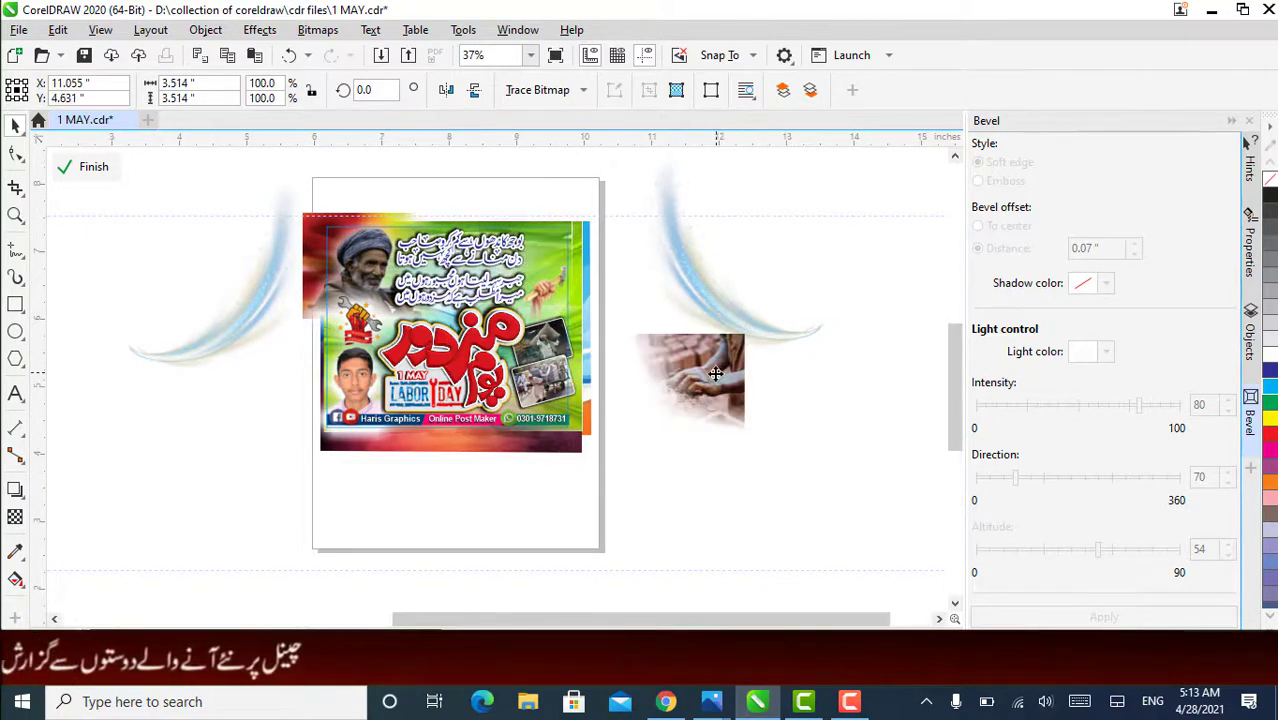
pyautogui.scroll(2, 716, 373)
pyautogui.scroll(1, 716, 373)
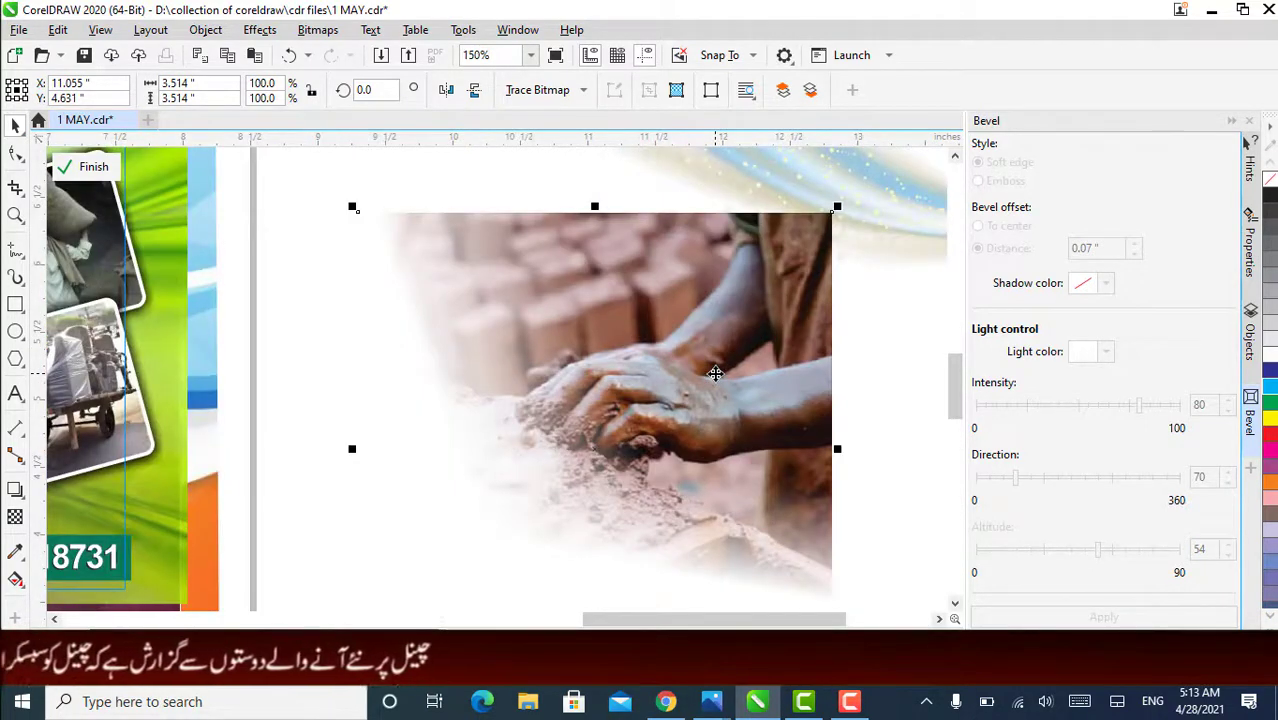
pyautogui.scroll(-1, 716, 373)
pyautogui.scroll(-1, 716, 373)
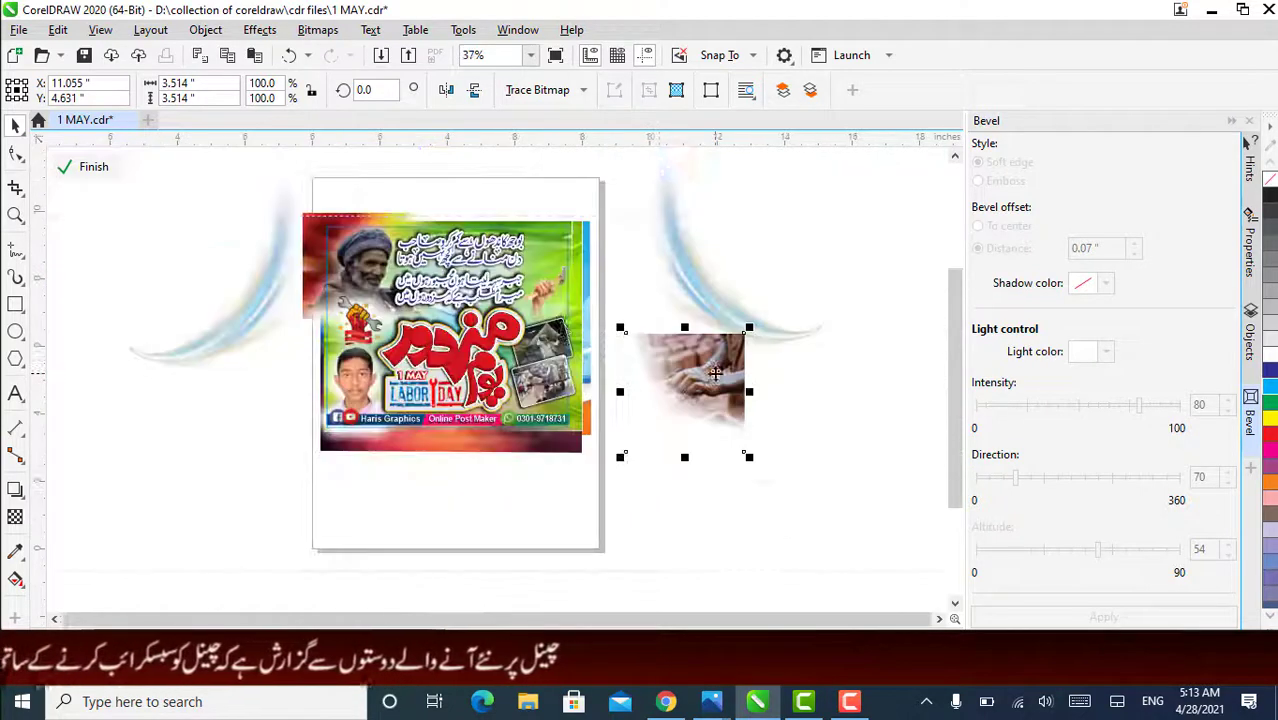
# - Move the turbaned man's picture and its white glow left of the page, and both Urdu verse blocks right of it
pyautogui.moveTo(392, 289); pyautogui.dragTo(220, 394)
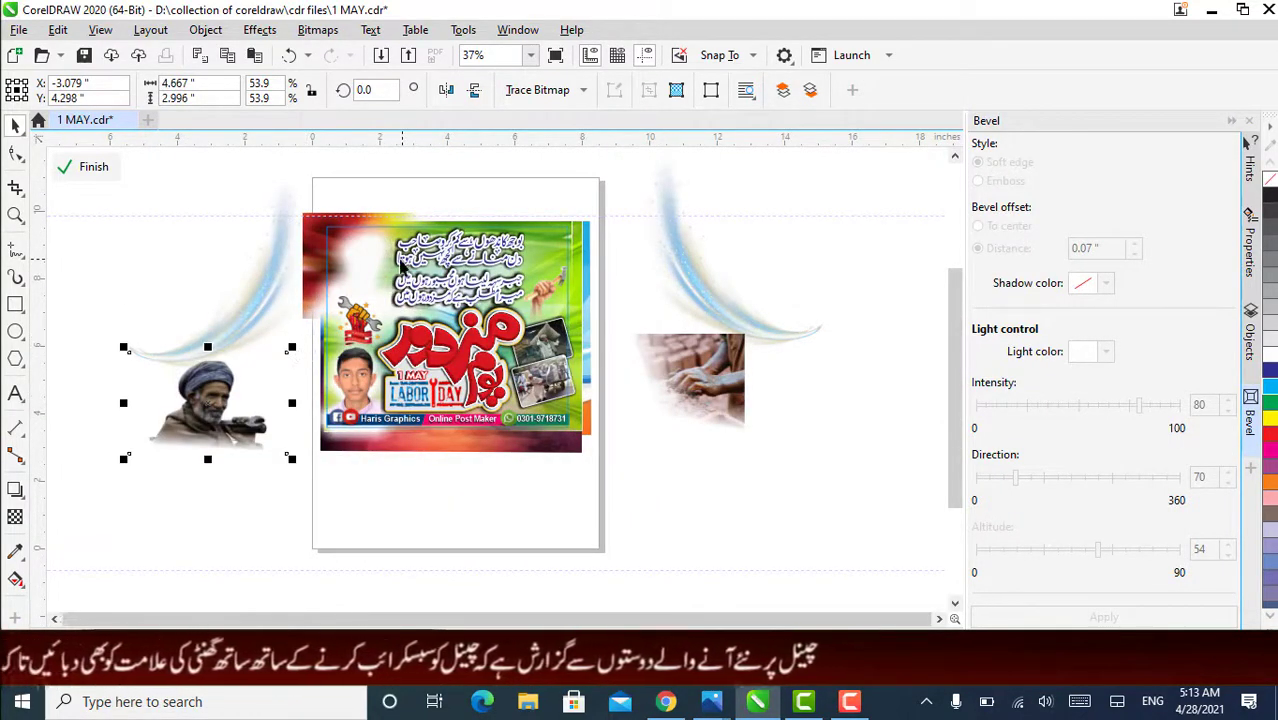
pyautogui.moveTo(401, 265); pyautogui.dragTo(253, 346)
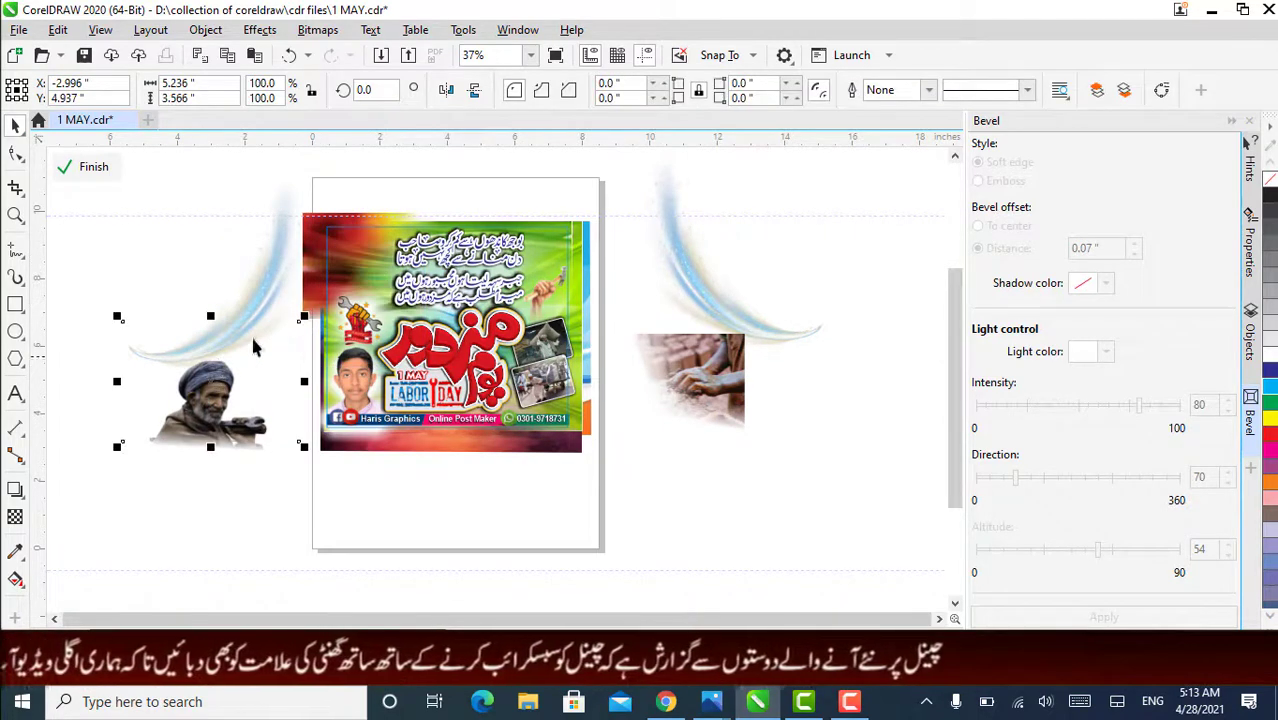
pyautogui.moveTo(413, 252); pyautogui.dragTo(655, 244)
pyautogui.moveTo(515, 280); pyautogui.dragTo(703, 281)
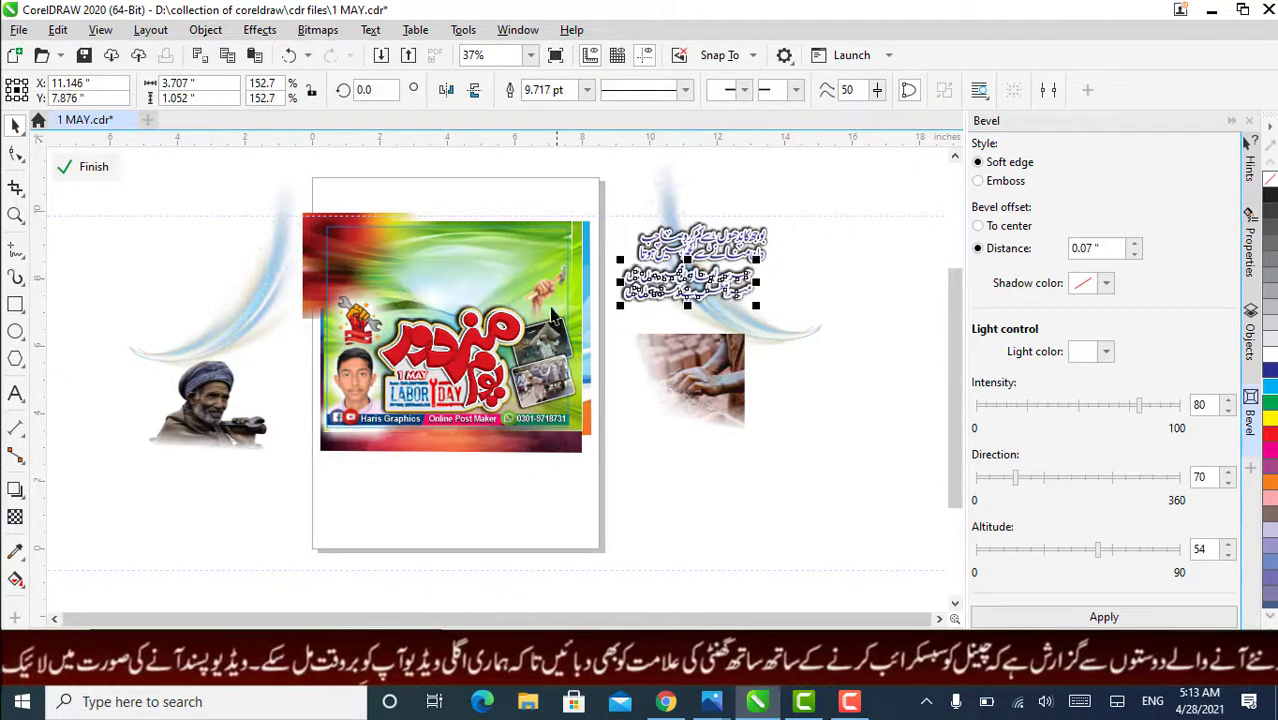
# - Move the hand holding the hammer out of the poster, beside the brick maker's picture, and inspect it
pyautogui.moveTo(553, 290)
pyautogui.mouseDown()
pyautogui.moveTo(537, 292)
pyautogui.moveTo(771, 336)
pyautogui.moveTo(785, 342)
pyautogui.moveTo(778, 365)
pyautogui.mouseUp()
pyautogui.scroll(4, 790, 341)
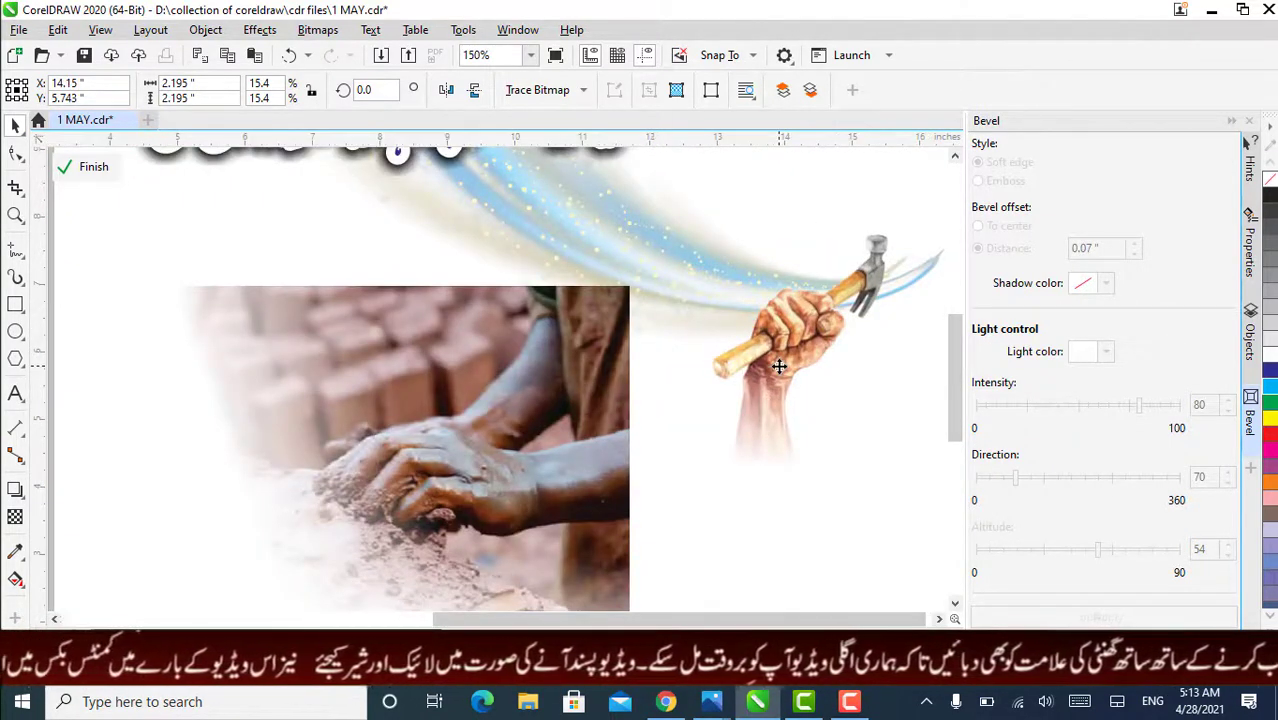
pyautogui.scroll(-2, 779, 366)
pyautogui.scroll(-2, 779, 367)
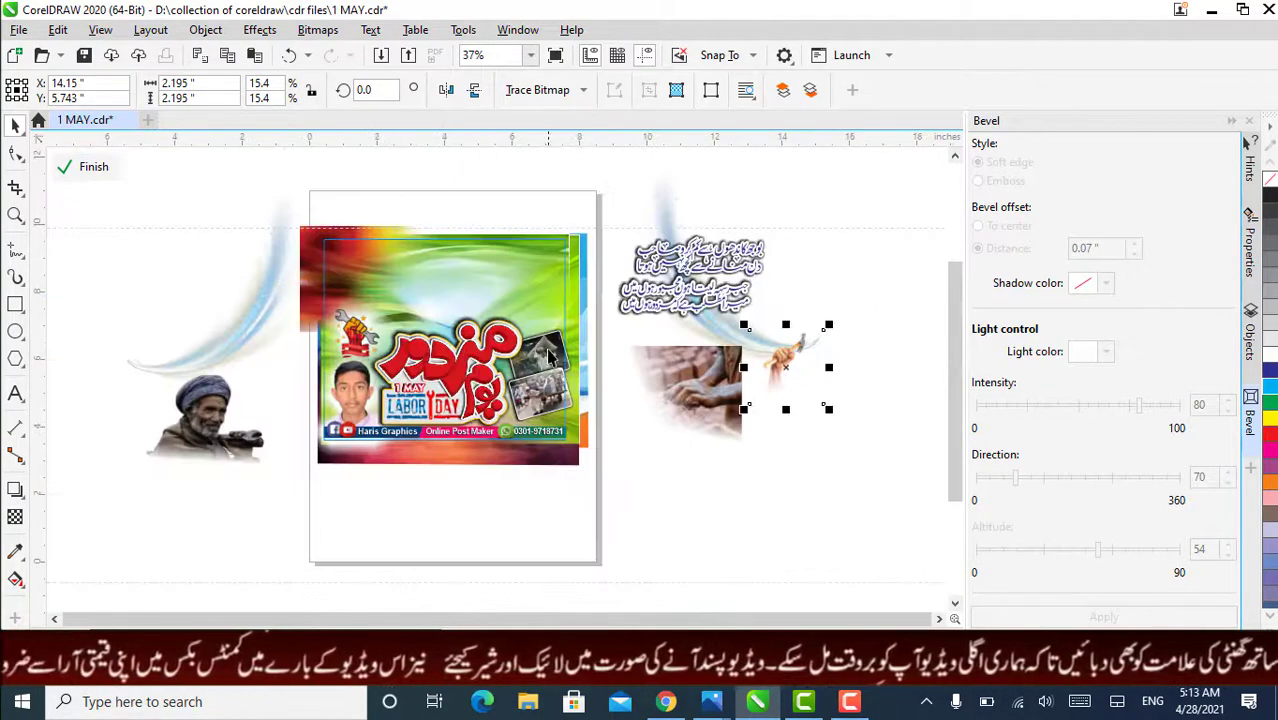
# - Move the two tilted, white-framed labourer photos out of the poster and stack them right of the page
pyautogui.click(549, 357)
pyautogui.moveTo(549, 357); pyautogui.dragTo(644, 485)
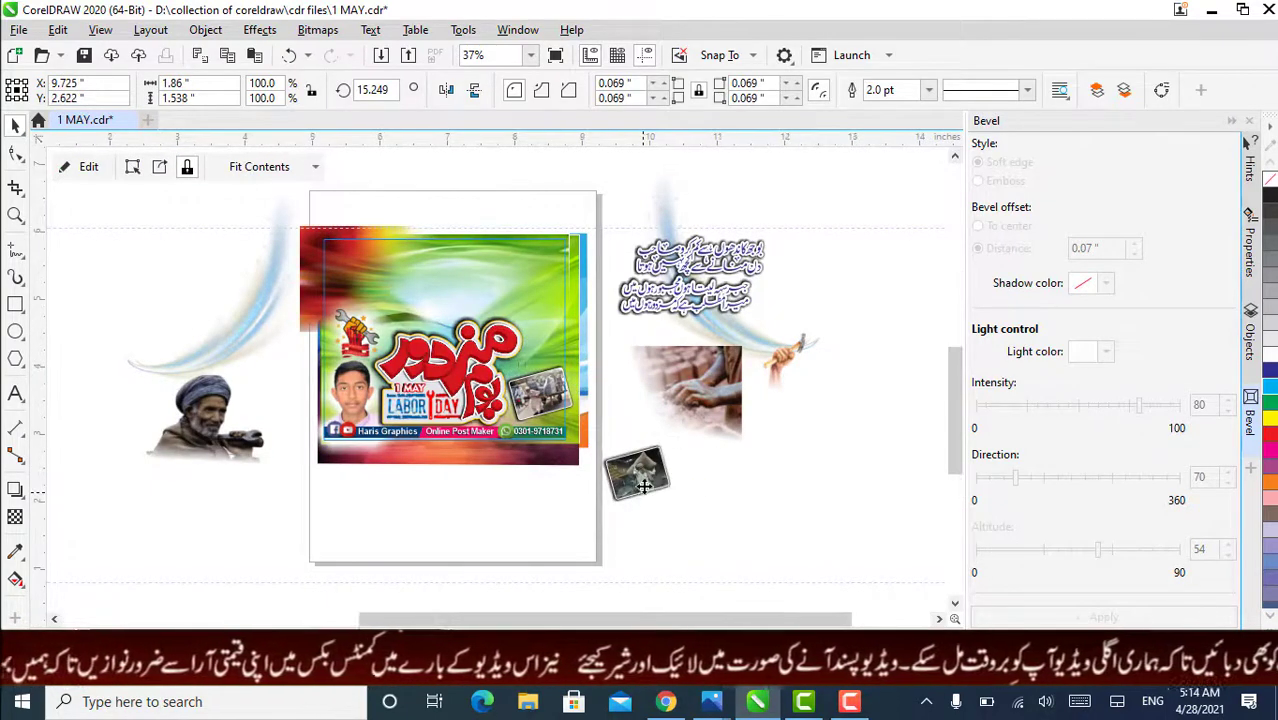
pyautogui.scroll(4, 644, 485)
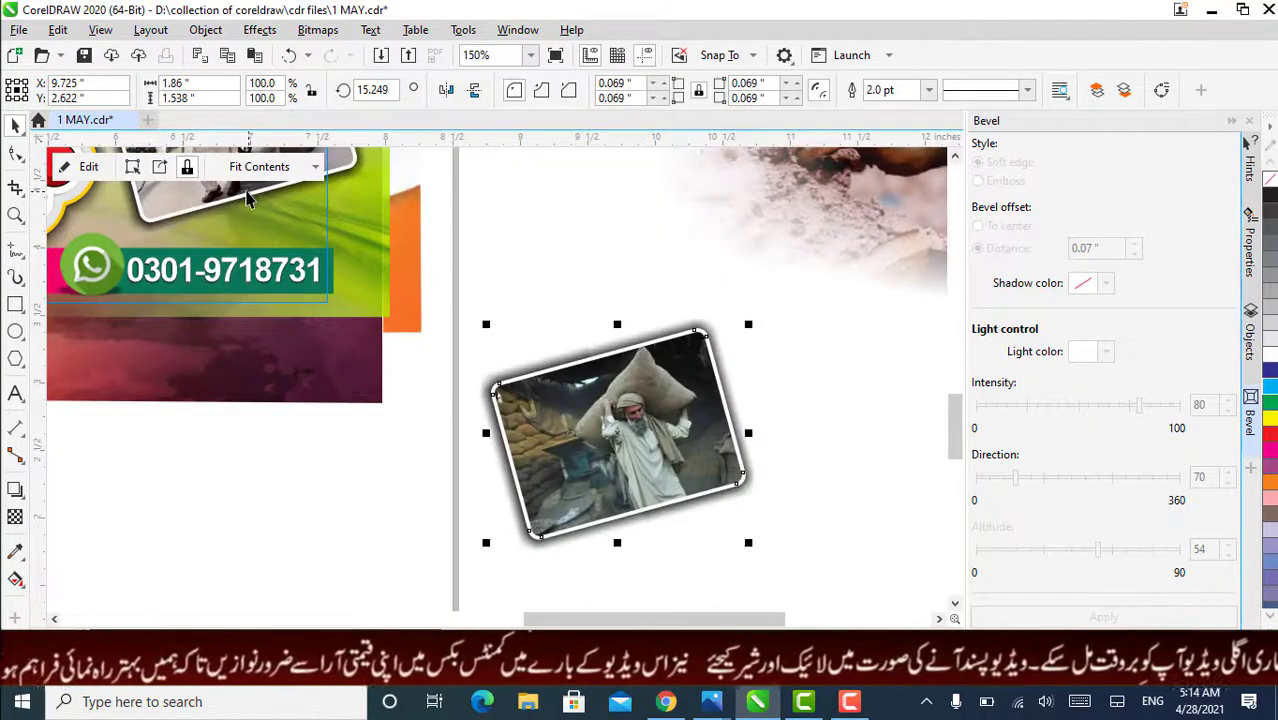
pyautogui.click(228, 196)
pyautogui.moveTo(463, 318); pyautogui.dragTo(584, 335)
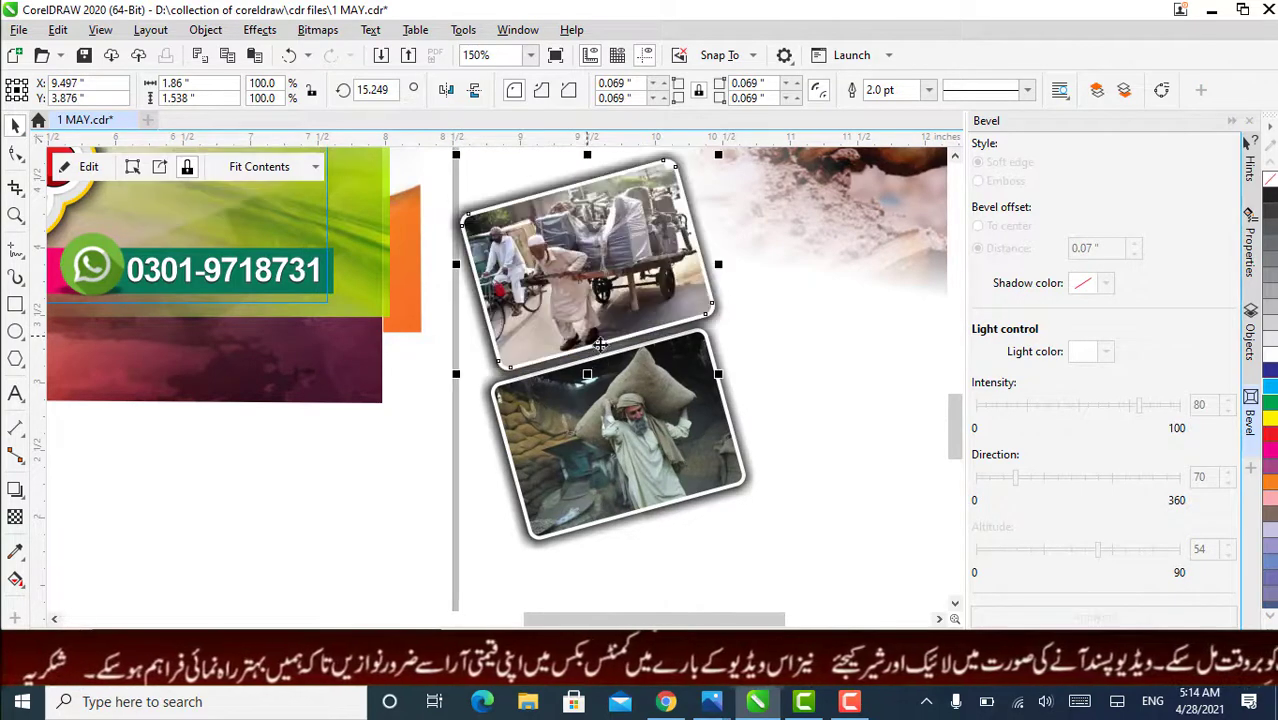
pyautogui.scroll(-2, 640, 375)
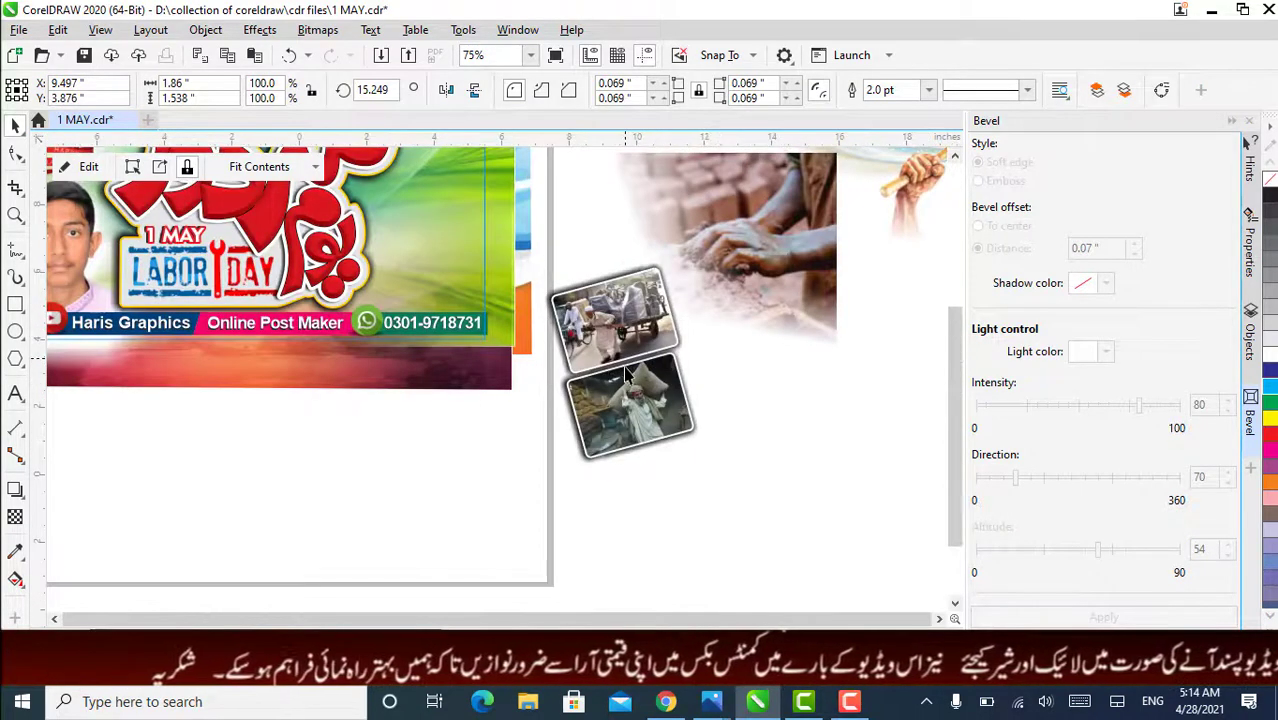
pyautogui.scroll(-2, 628, 375)
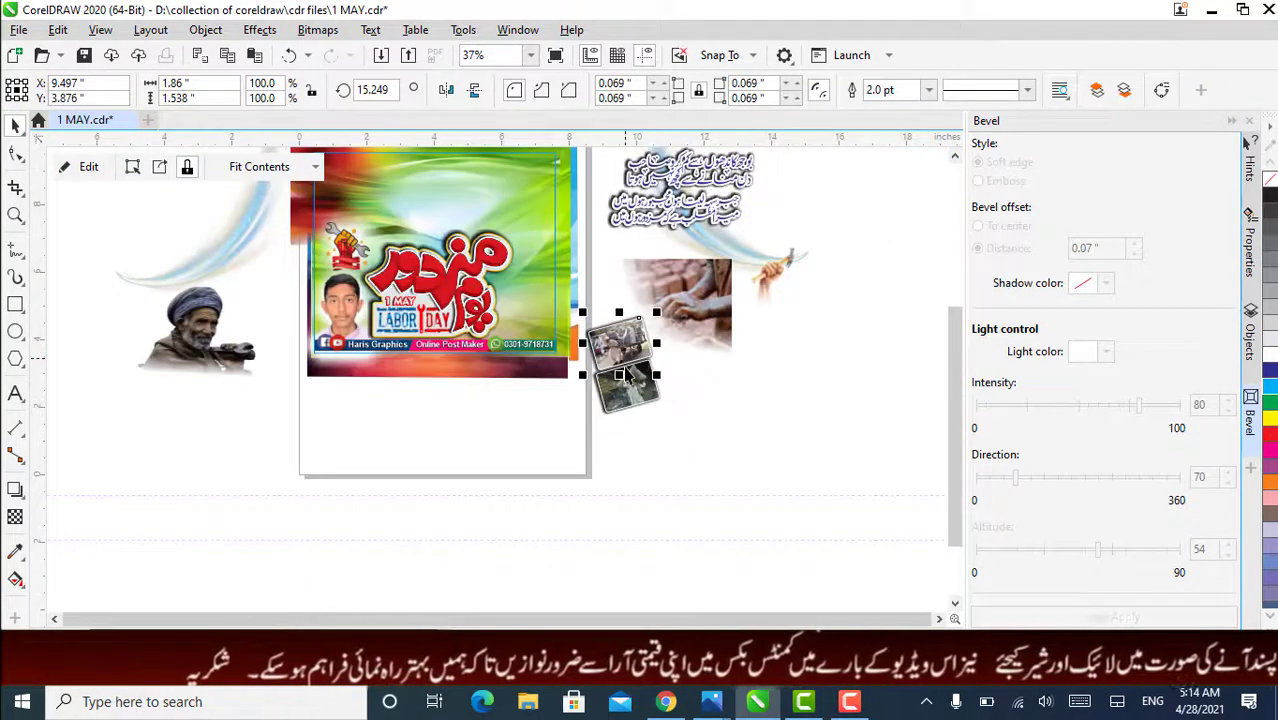
# - Move the red Urdu title with its 1 May Labor Day lettering out of the poster to just below it
pyautogui.doubleClick(474, 315)
pyautogui.moveTo(474, 315); pyautogui.dragTo(540, 465)
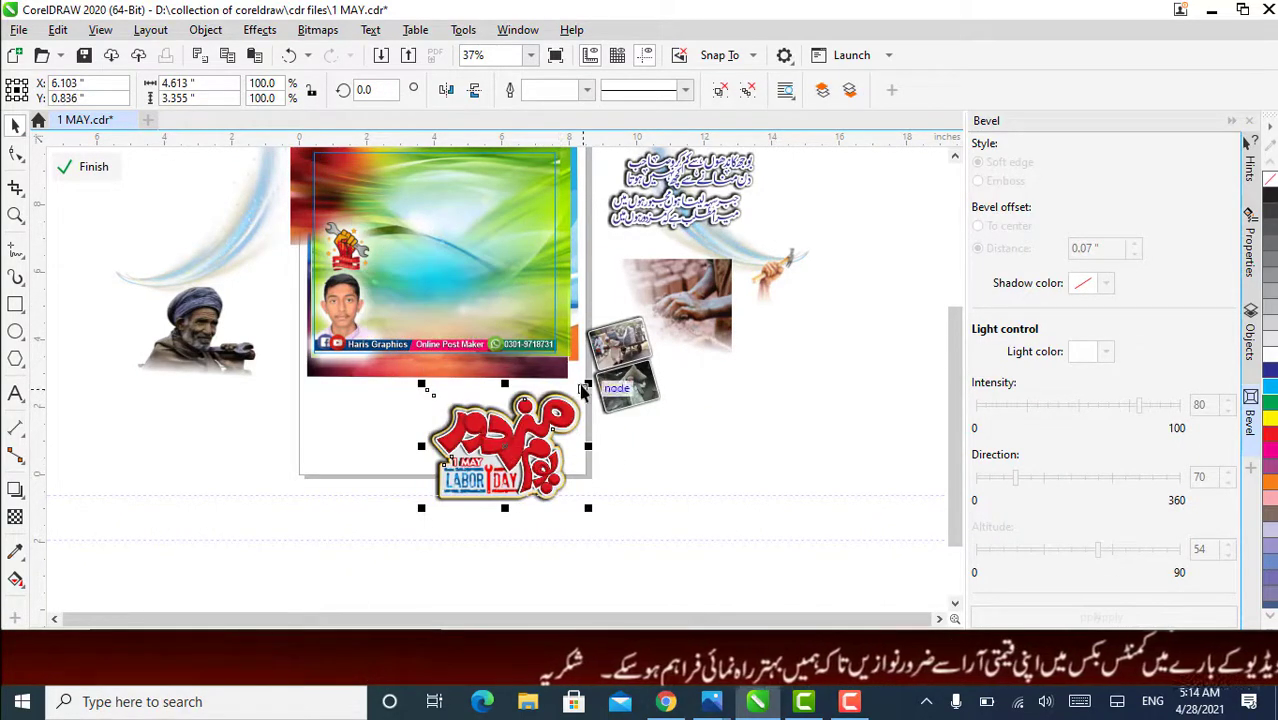
pyautogui.click(801, 335)
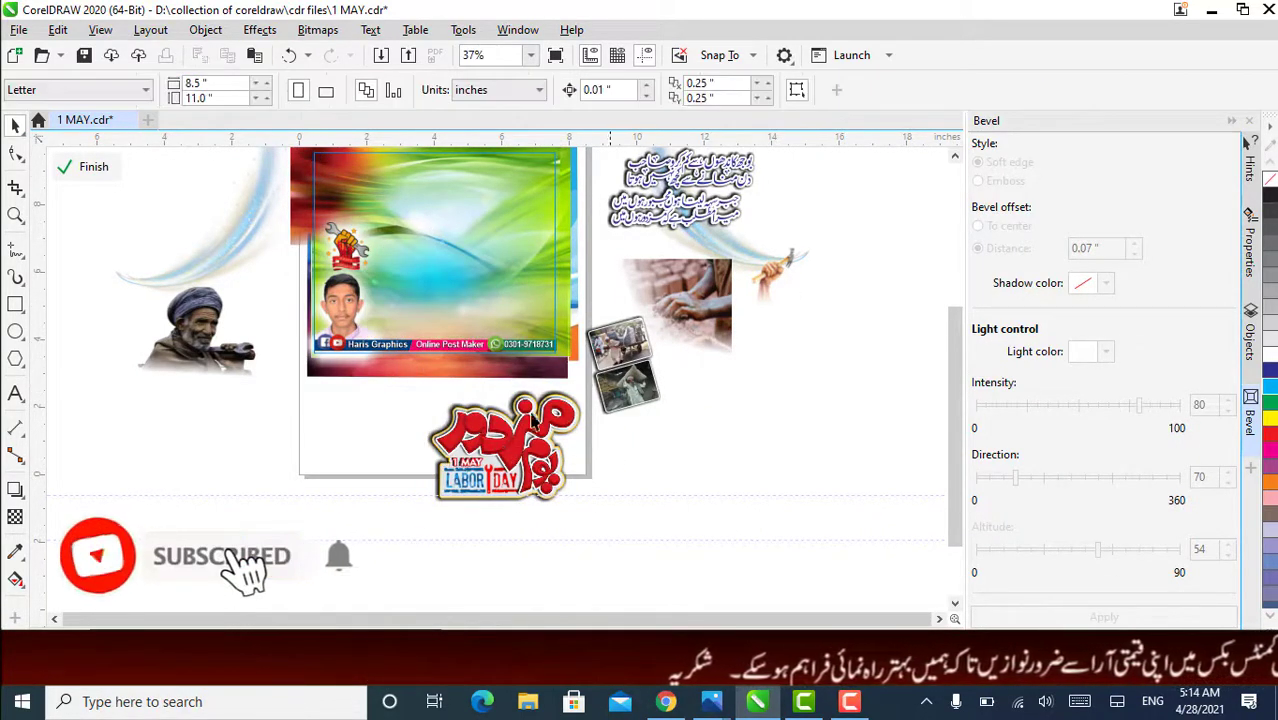
# - Move the red bevelled title lettering off its backing to the right and break its bevel apart
pyautogui.moveTo(533, 432); pyautogui.dragTo(740, 425)
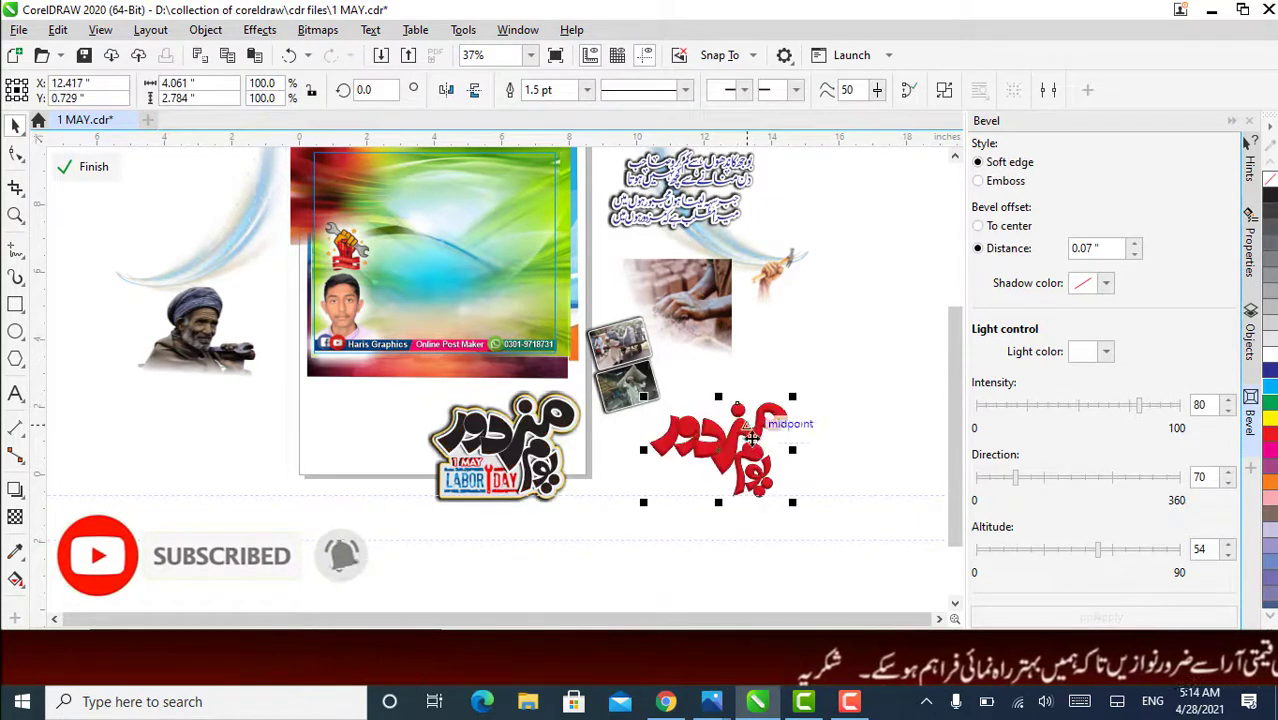
pyautogui.scroll(2, 758, 450)
pyautogui.scroll(4, 743, 419)
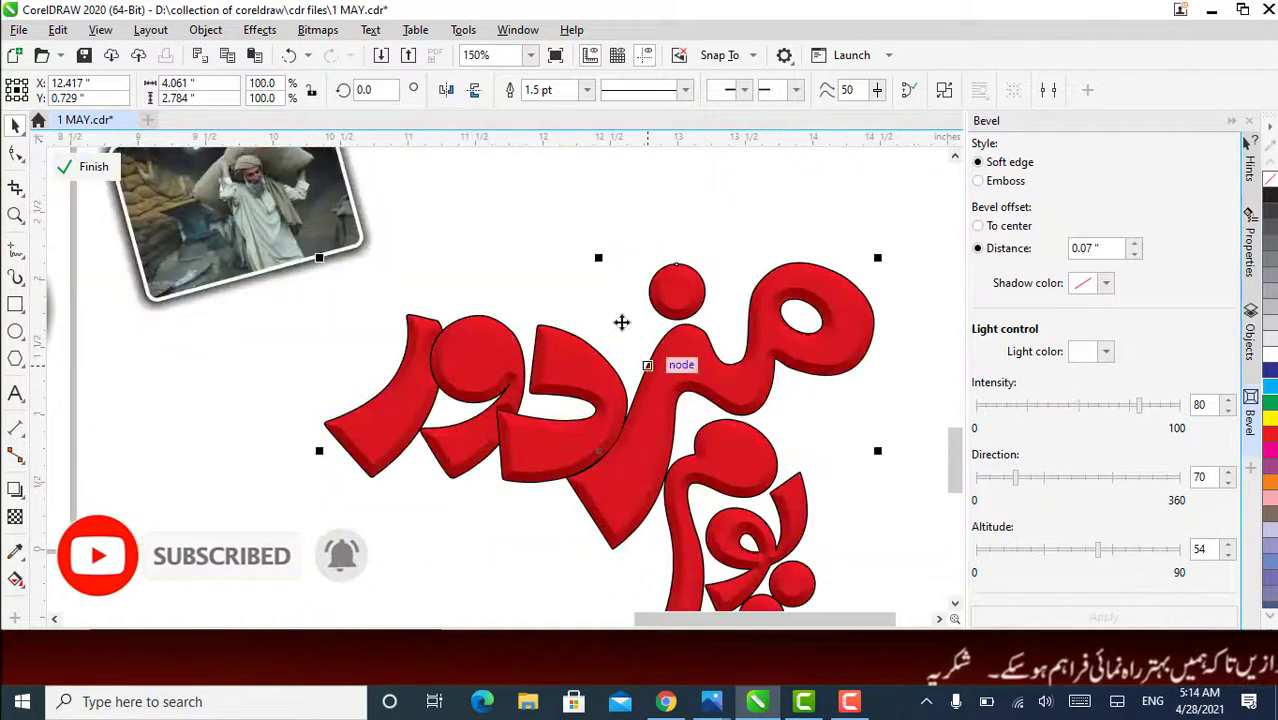
pyautogui.rightClick(665, 390)
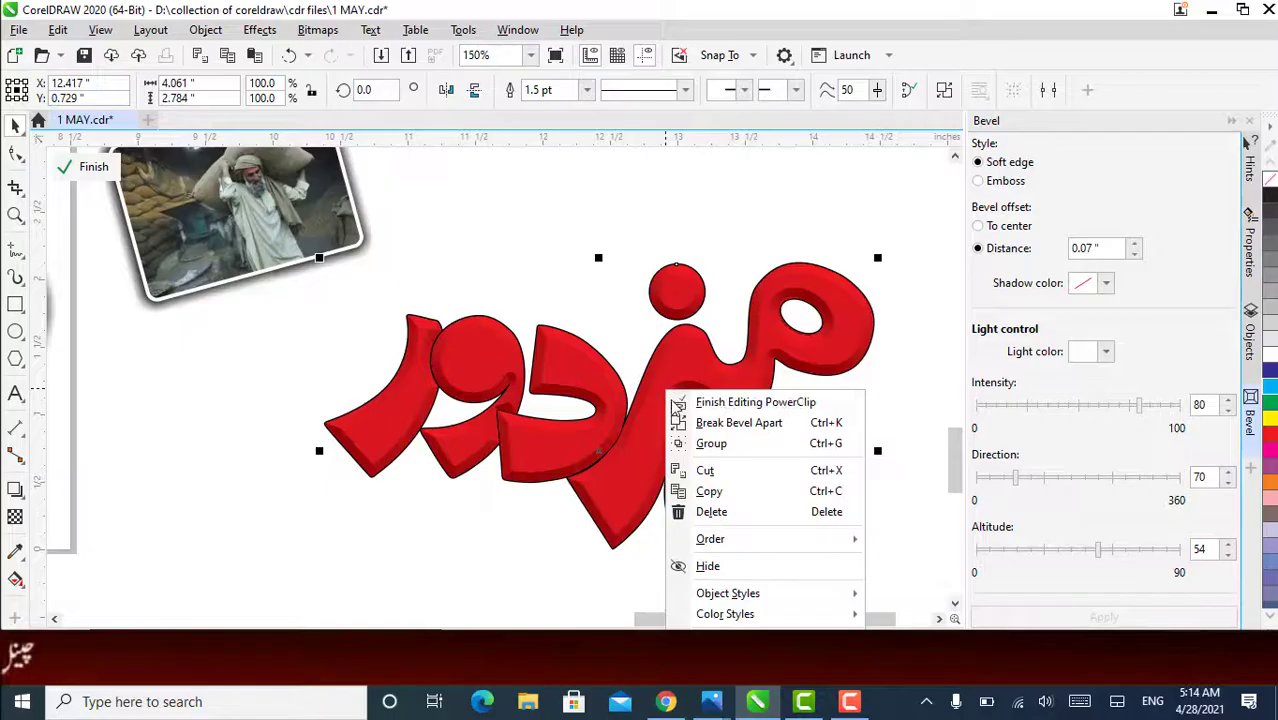
pyautogui.click(736, 419)
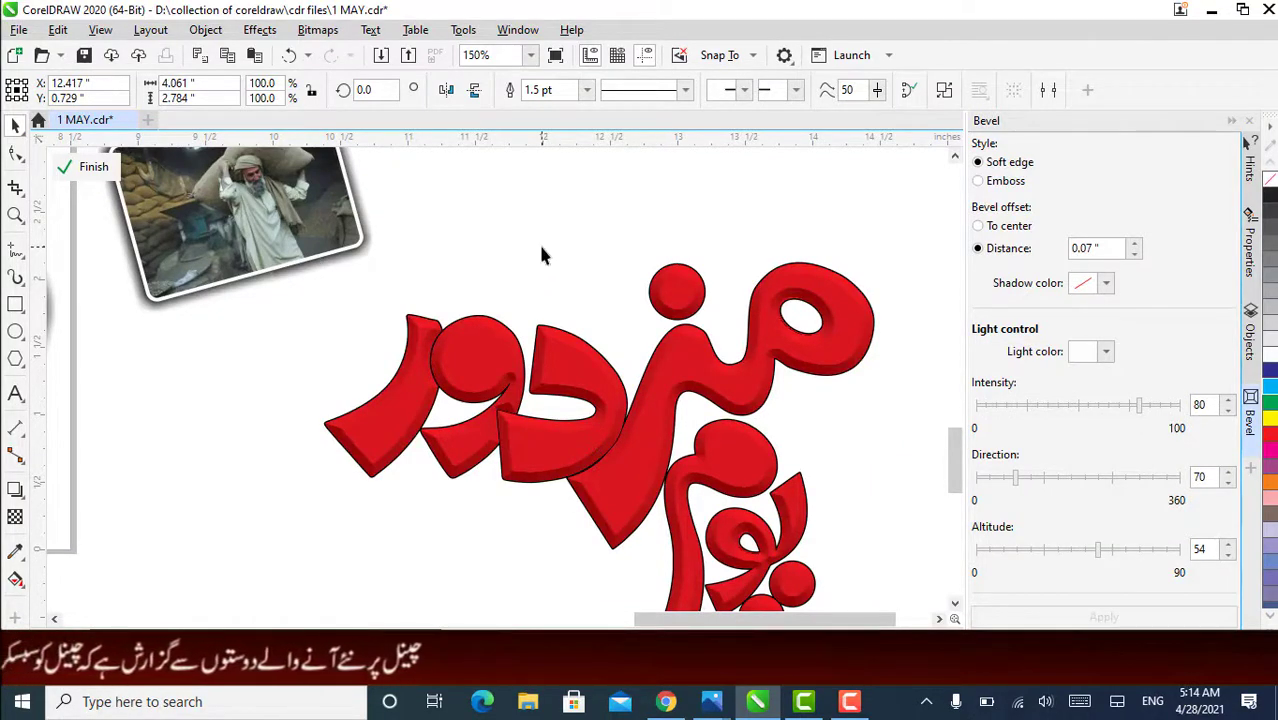
# - Move the separated bevel shading up and away from the flat red title lettering, and hide the Bevel settings
pyautogui.click(586, 345)
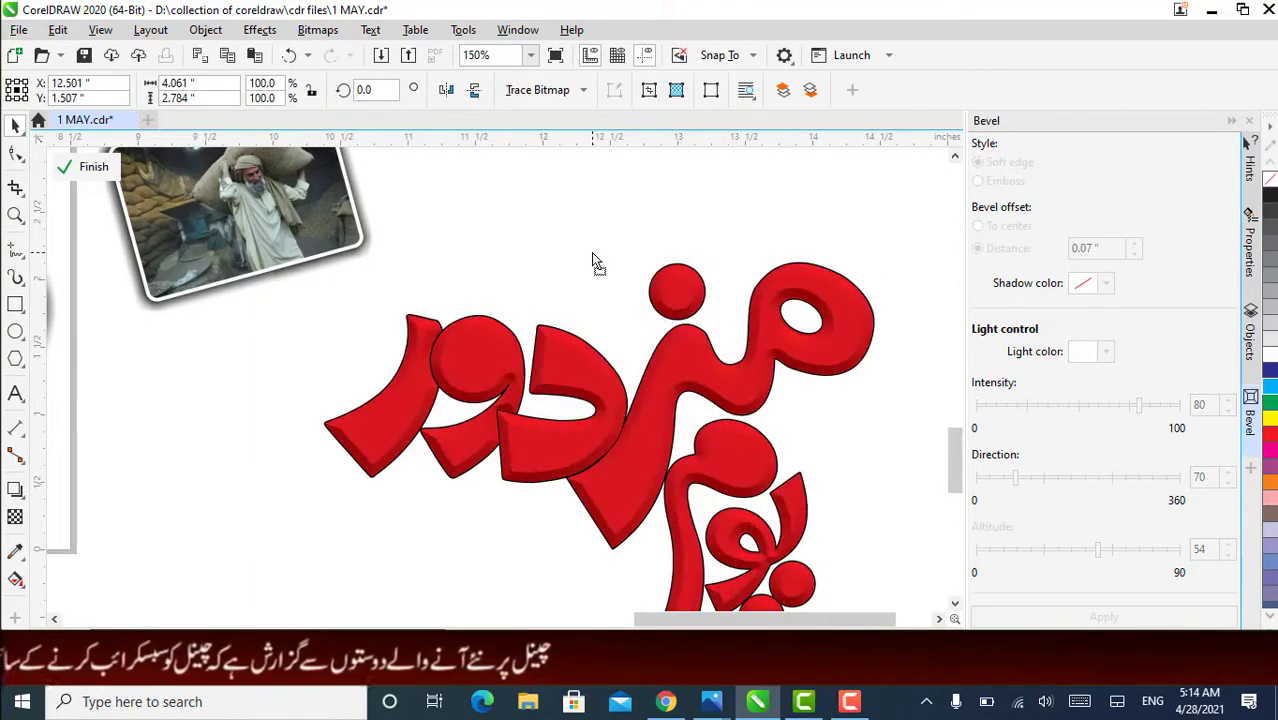
pyautogui.moveTo(591, 267); pyautogui.dragTo(620, 260)
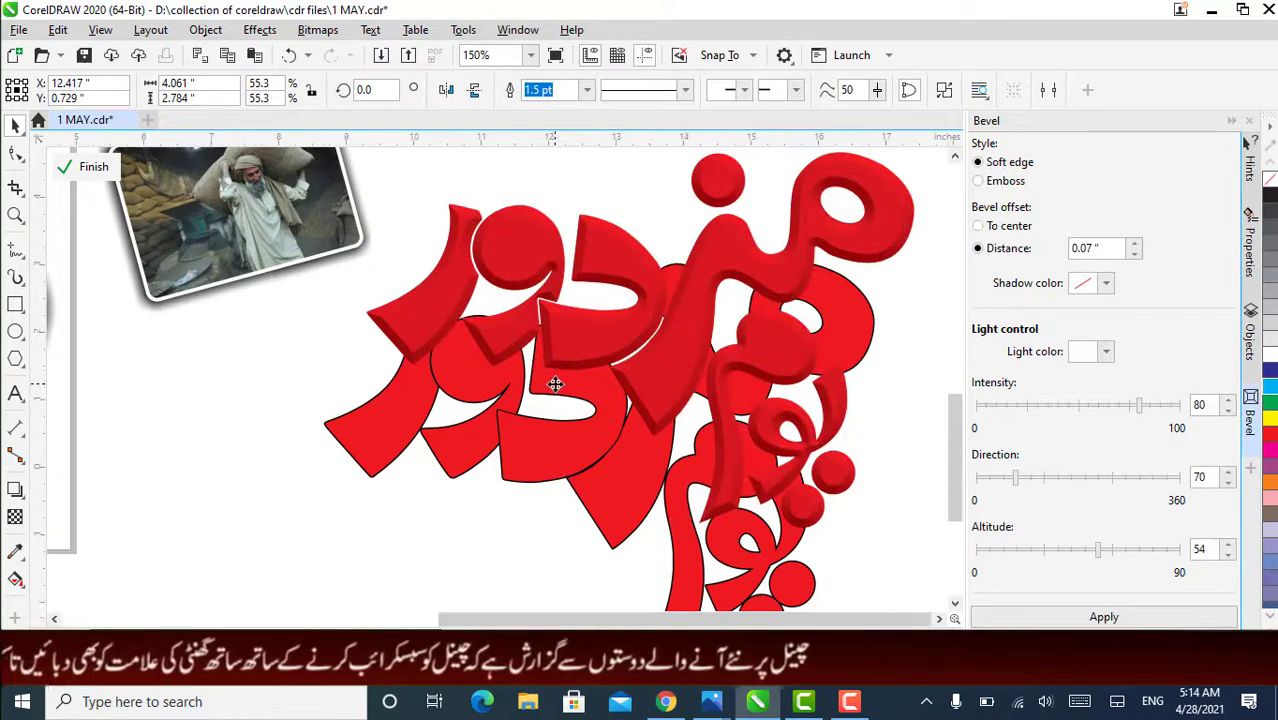
pyautogui.scroll(-2, 553, 388)
pyautogui.click(585, 366)
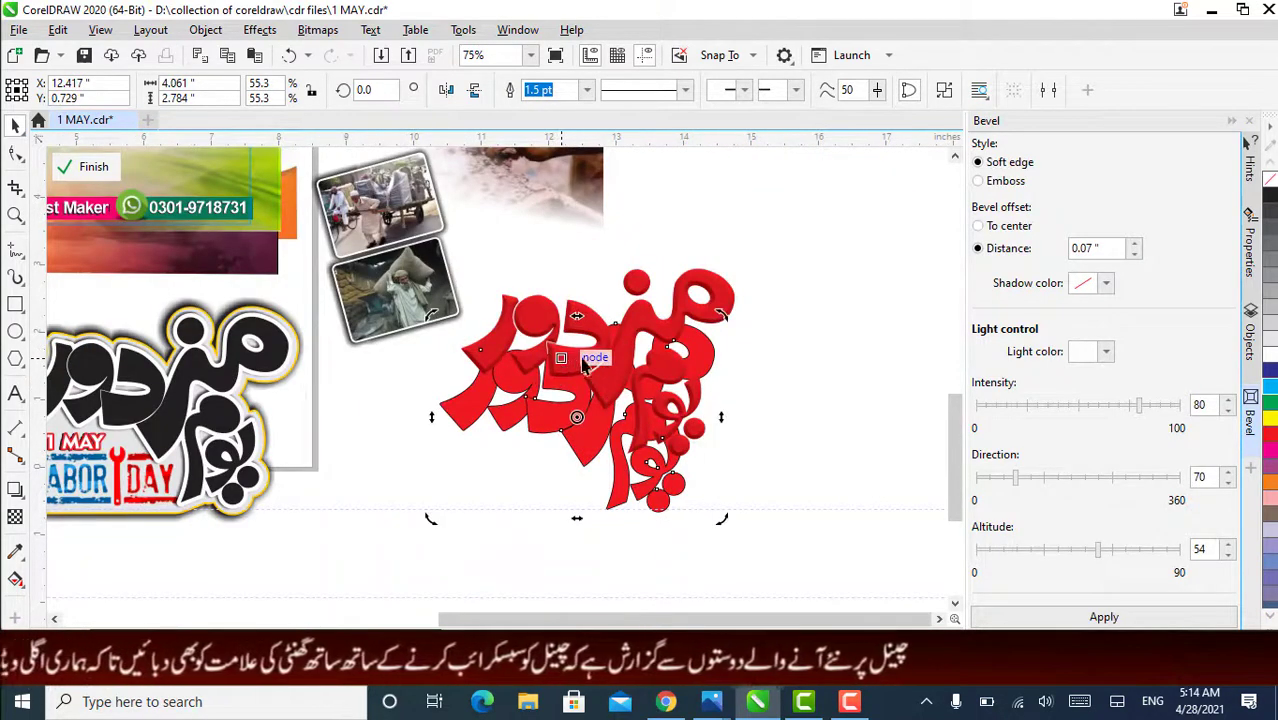
pyautogui.click(653, 319)
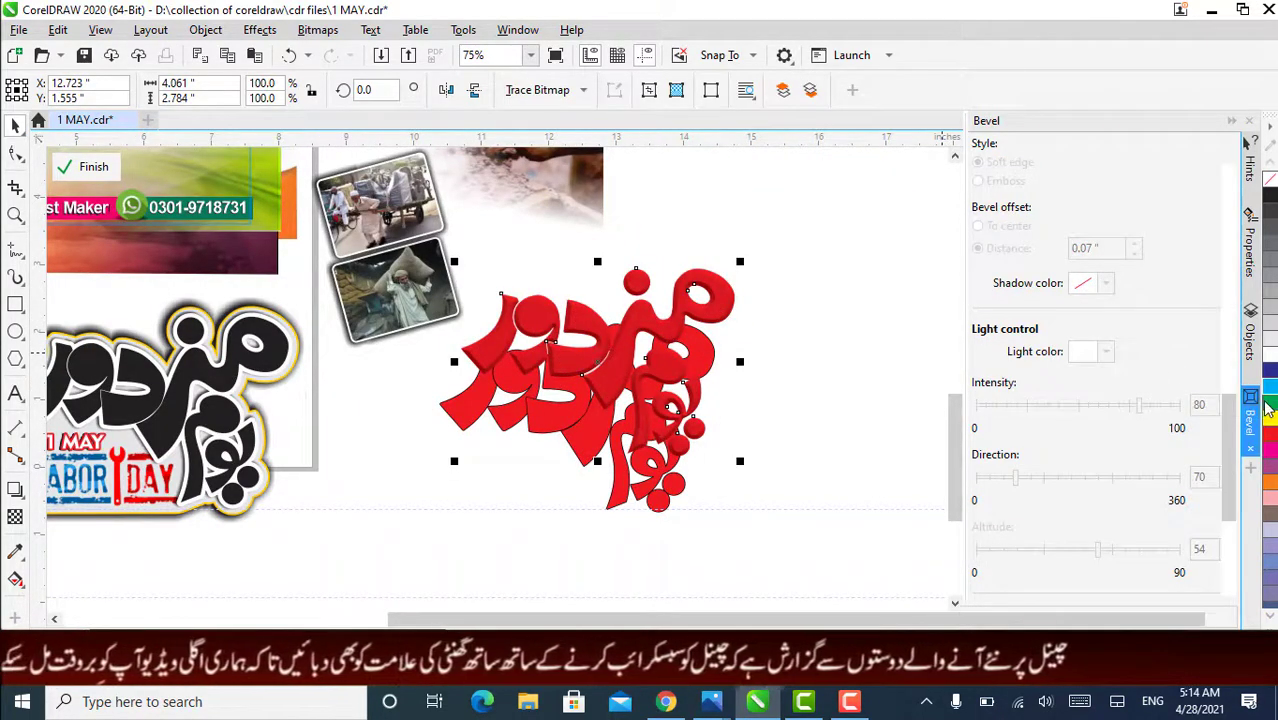
pyautogui.click(1256, 410)
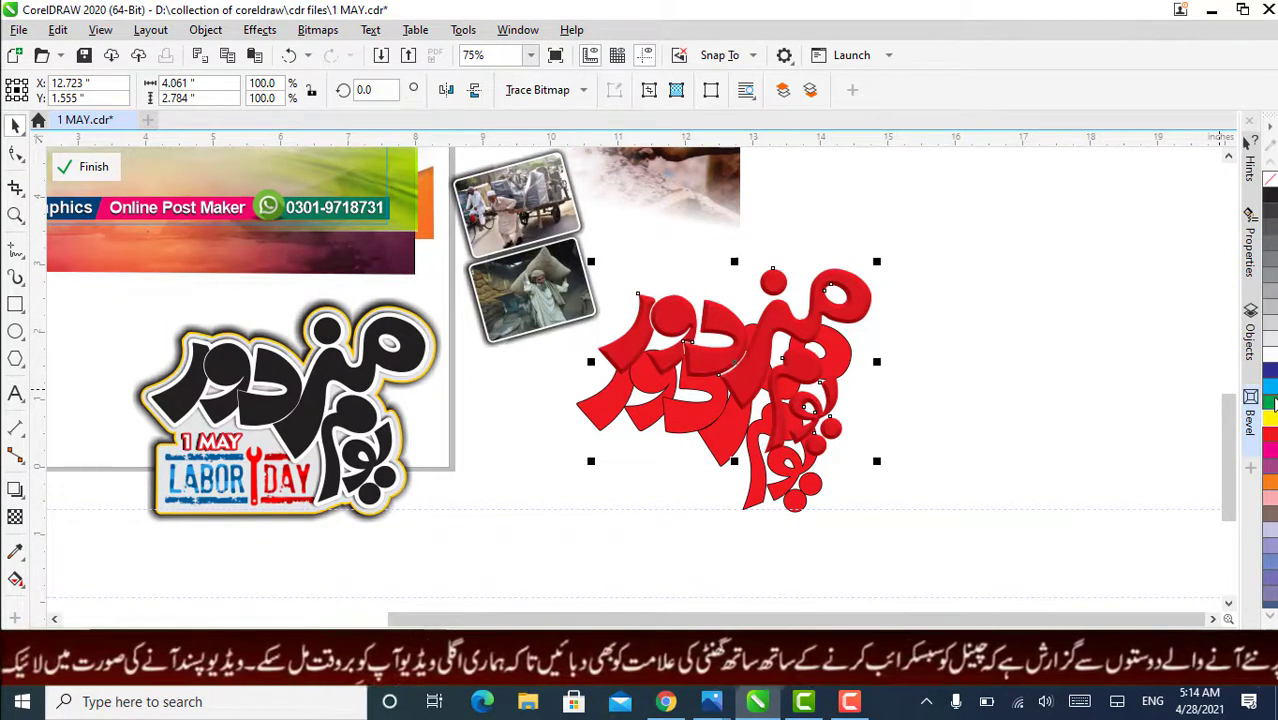
# - Undo the moving and breaking apart of the bevel so the red title is one bevelled object again
pyautogui.click(290, 57)
pyautogui.click(290, 57)
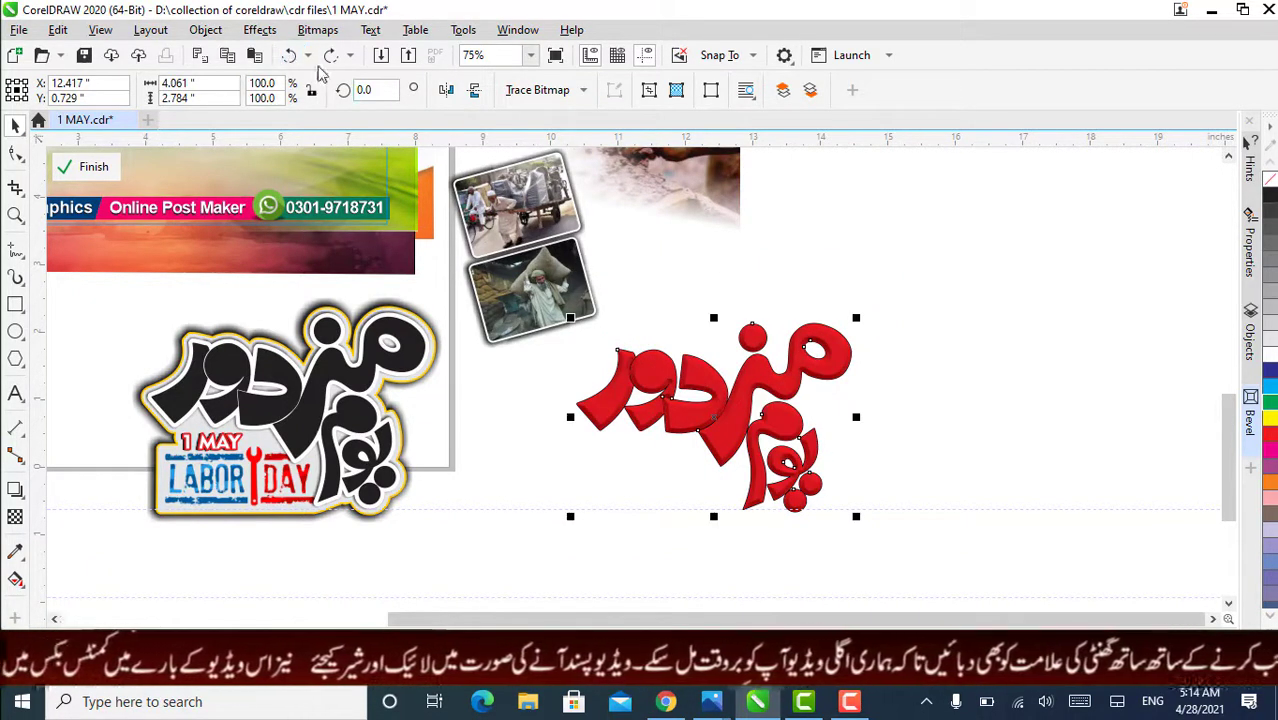
pyautogui.click(288, 57)
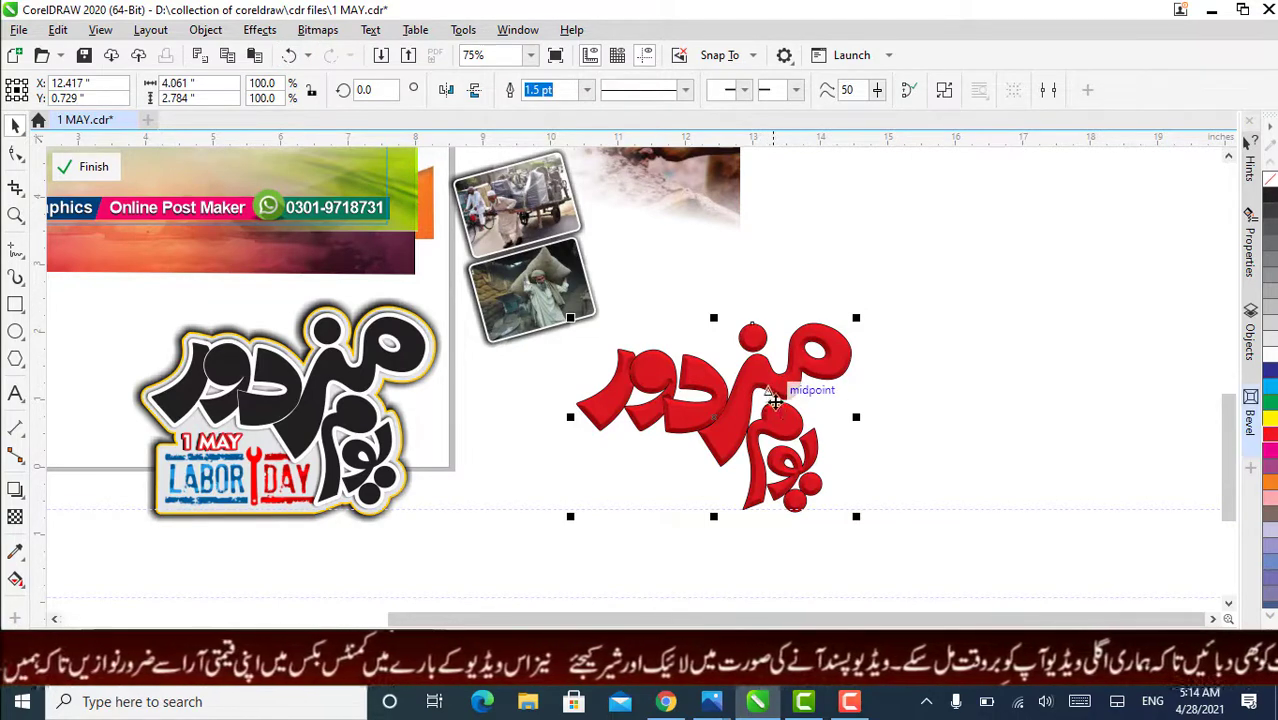
pyautogui.scroll(2, 758, 400)
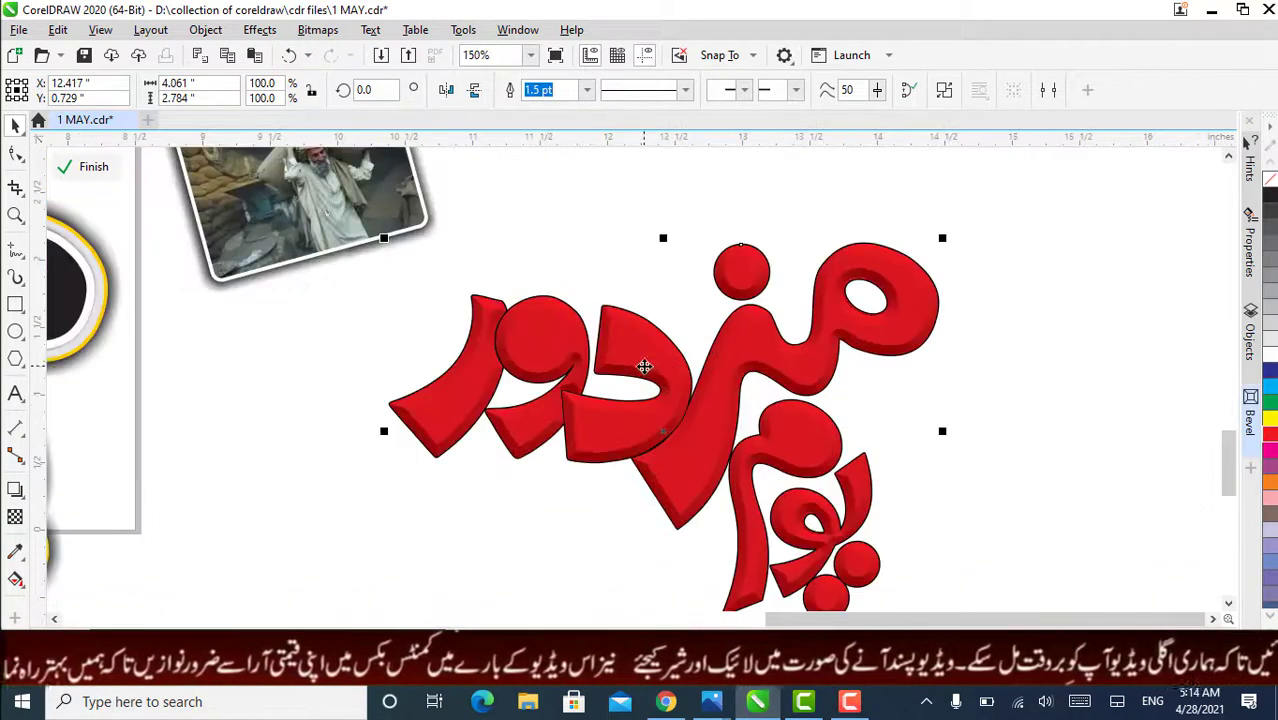
pyautogui.click(290, 57)
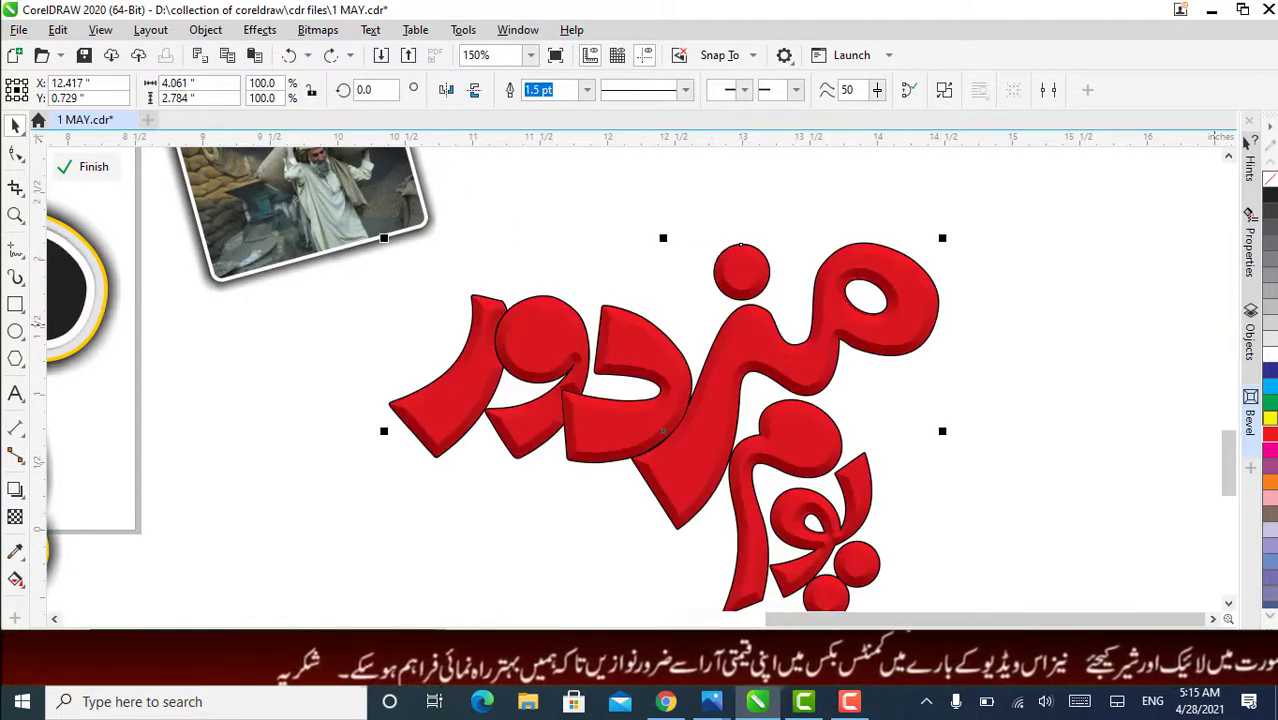
# - Recolour the bevelled title magenta, yellow and finally green
pyautogui.click(1272, 455)
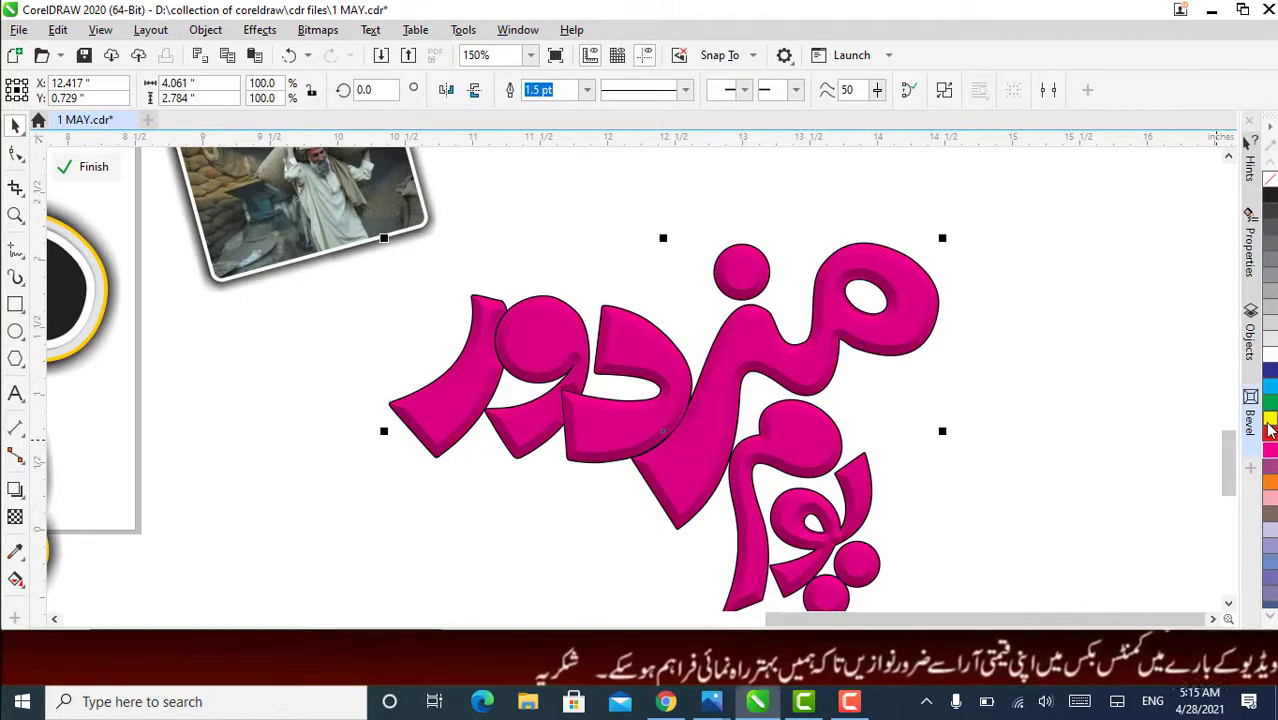
pyautogui.click(1269, 424)
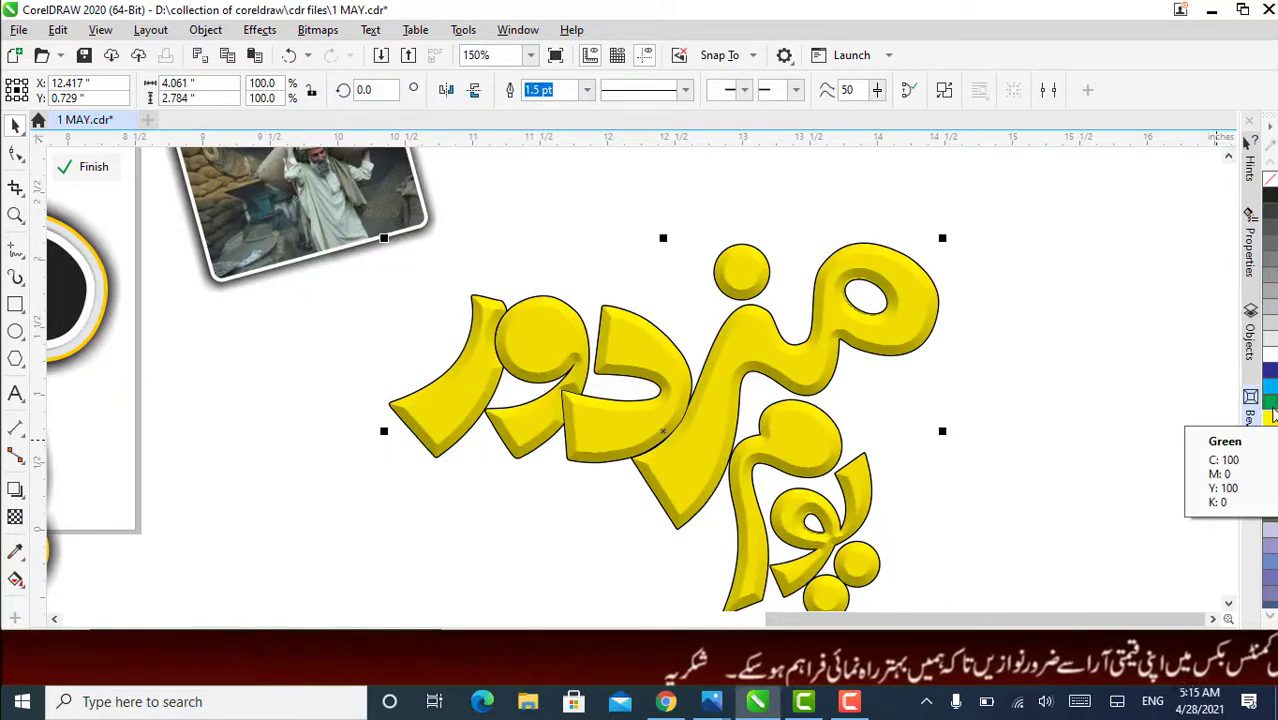
pyautogui.click(1271, 410)
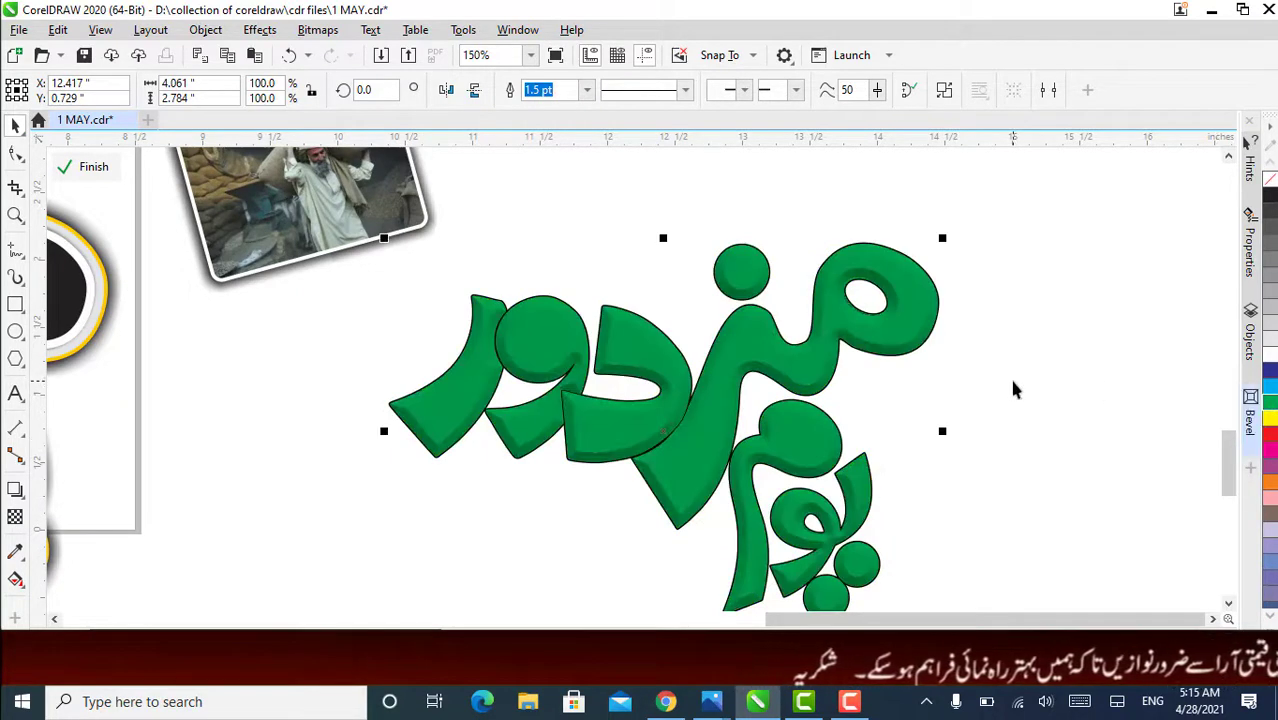
# - Move the black, white-outlined title copy off the grey backing to just below the green title
pyautogui.scroll(-2, 1013, 390)
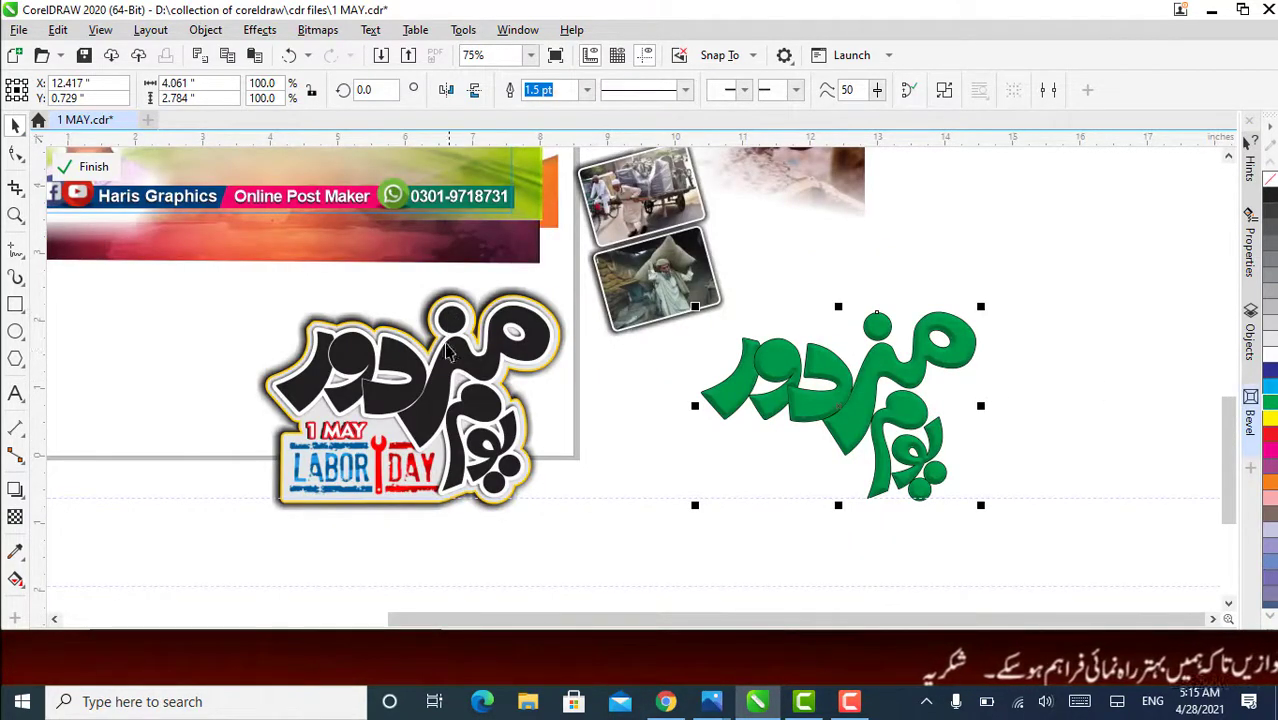
pyautogui.moveTo(458, 365); pyautogui.dragTo(715, 477)
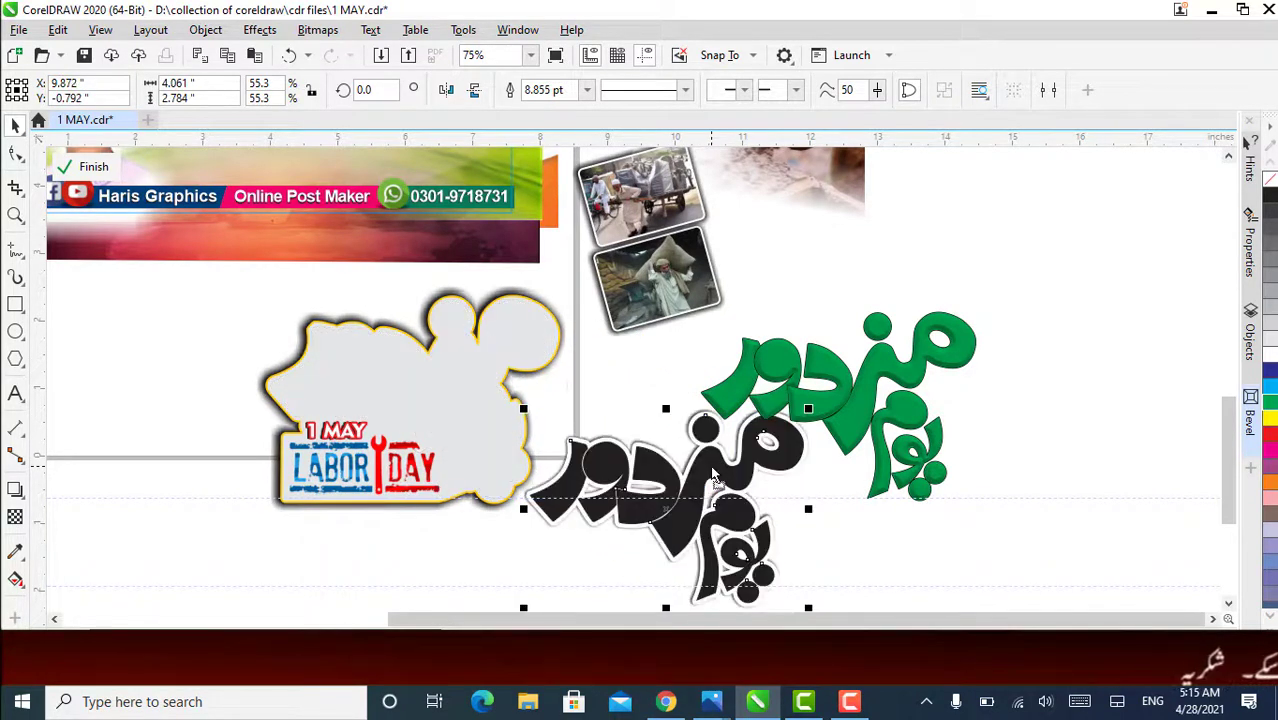
pyautogui.scroll(-2, 714, 476)
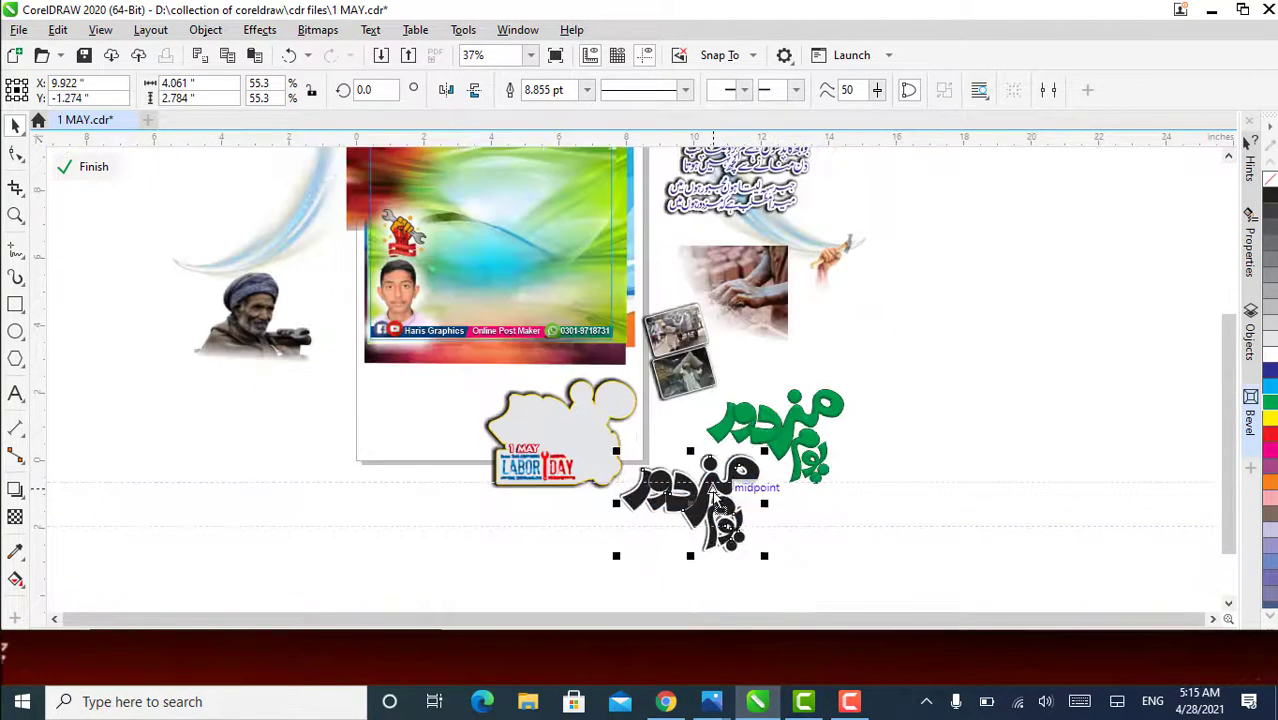
pyautogui.scroll(2, 713, 543)
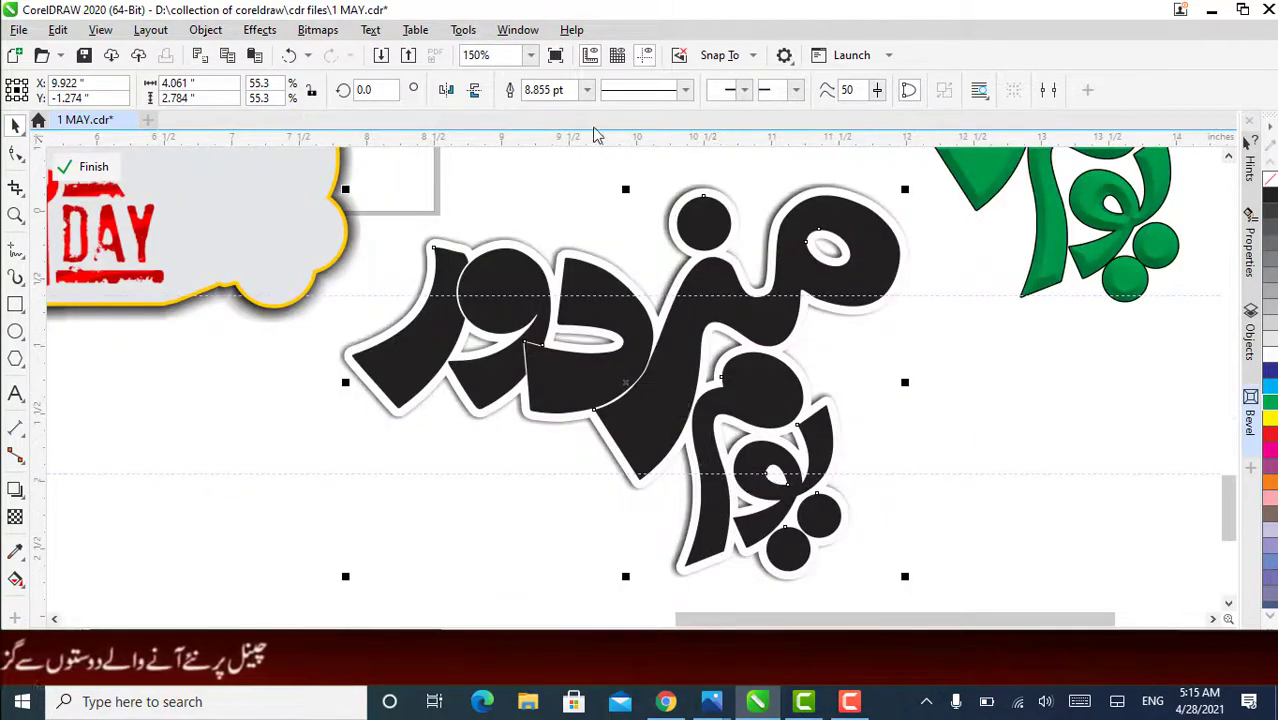
# - Try a perspective drop shadow preset on the black title copy and remove its shadow
pyautogui.click(587, 90)
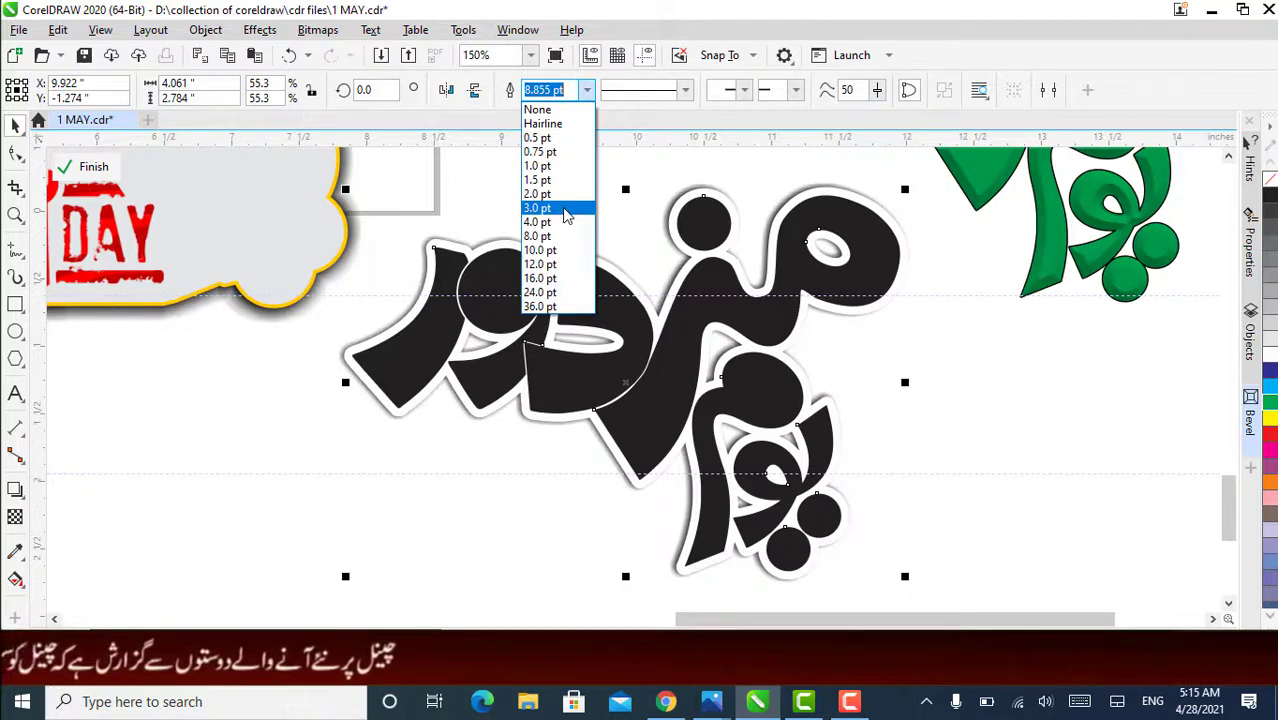
pyautogui.click(17, 489)
pyautogui.click(86, 90)
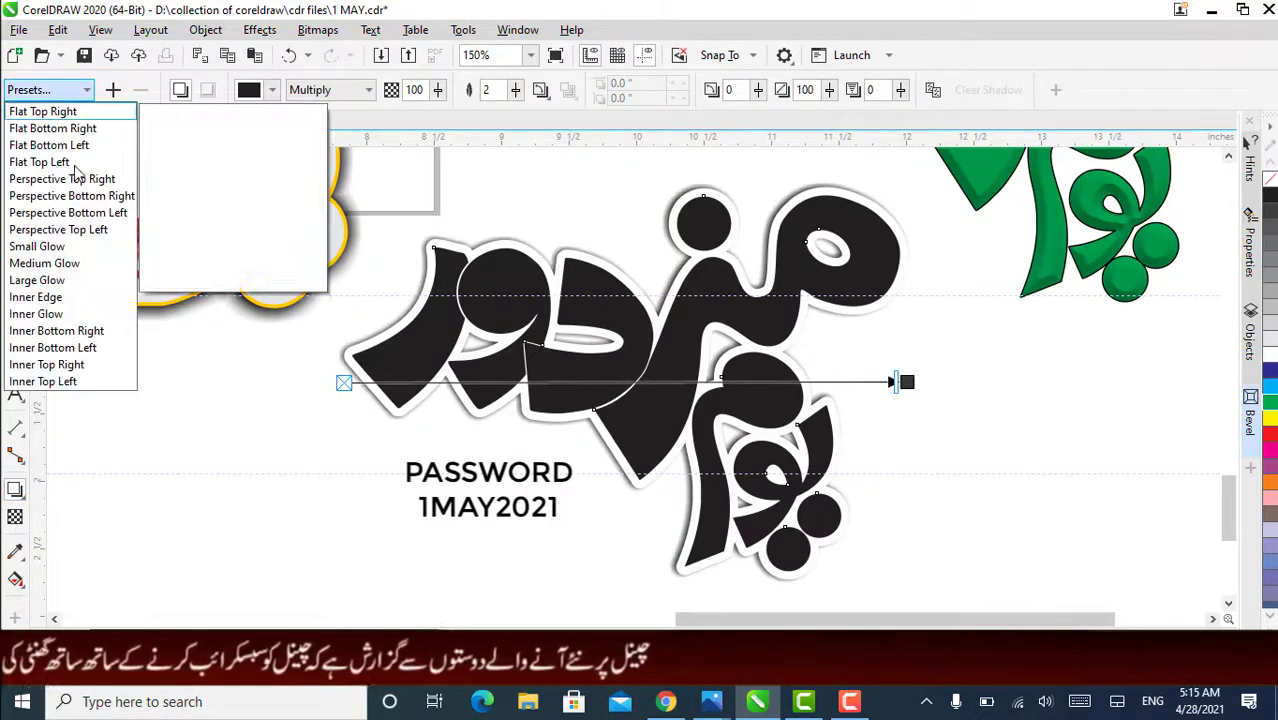
pyautogui.click(77, 178)
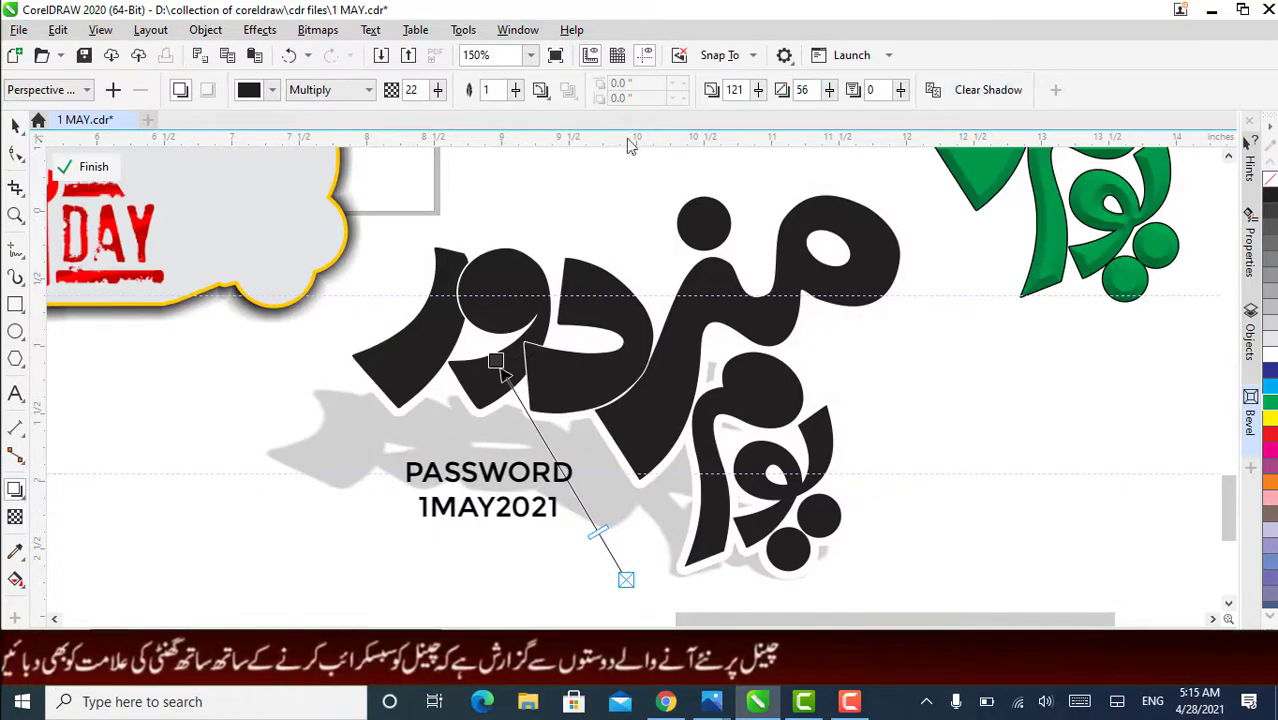
pyautogui.hotkey('ctrl', 'z')
pyautogui.scroll(-2, 575, 403)
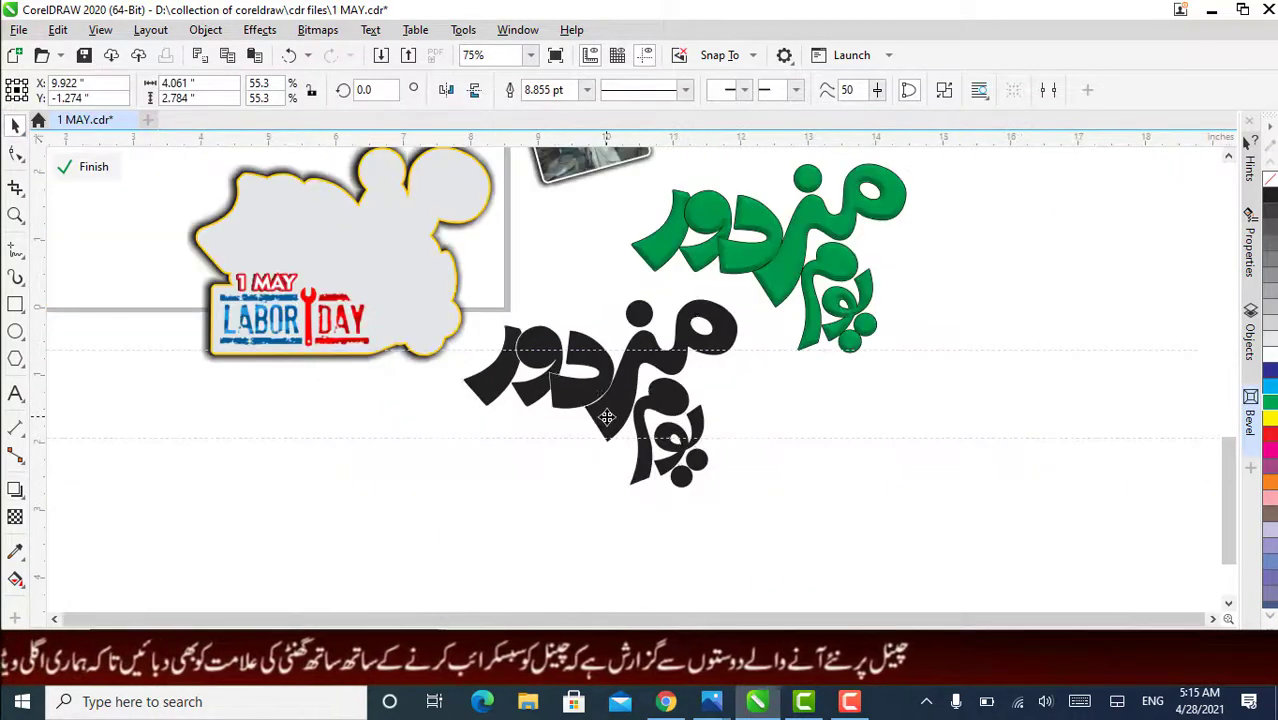
# - Move the grey, yellow-outlined title backing down from behind the 1 MAY LABOR DAY lettering to the empty area below the page
pyautogui.doubleClick(513, 300)
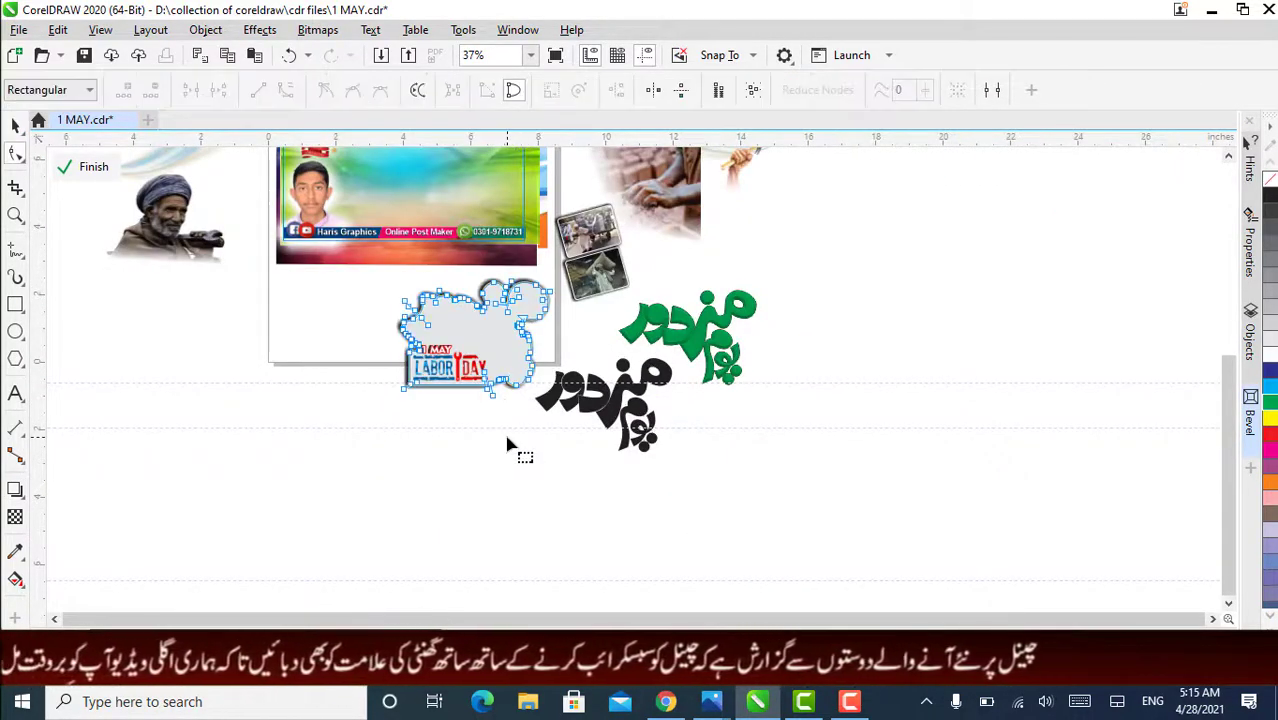
pyautogui.click(15, 125)
pyautogui.moveTo(501, 337); pyautogui.dragTo(535, 474)
pyautogui.scroll(2, 535, 474)
pyautogui.scroll(-1, 542, 445)
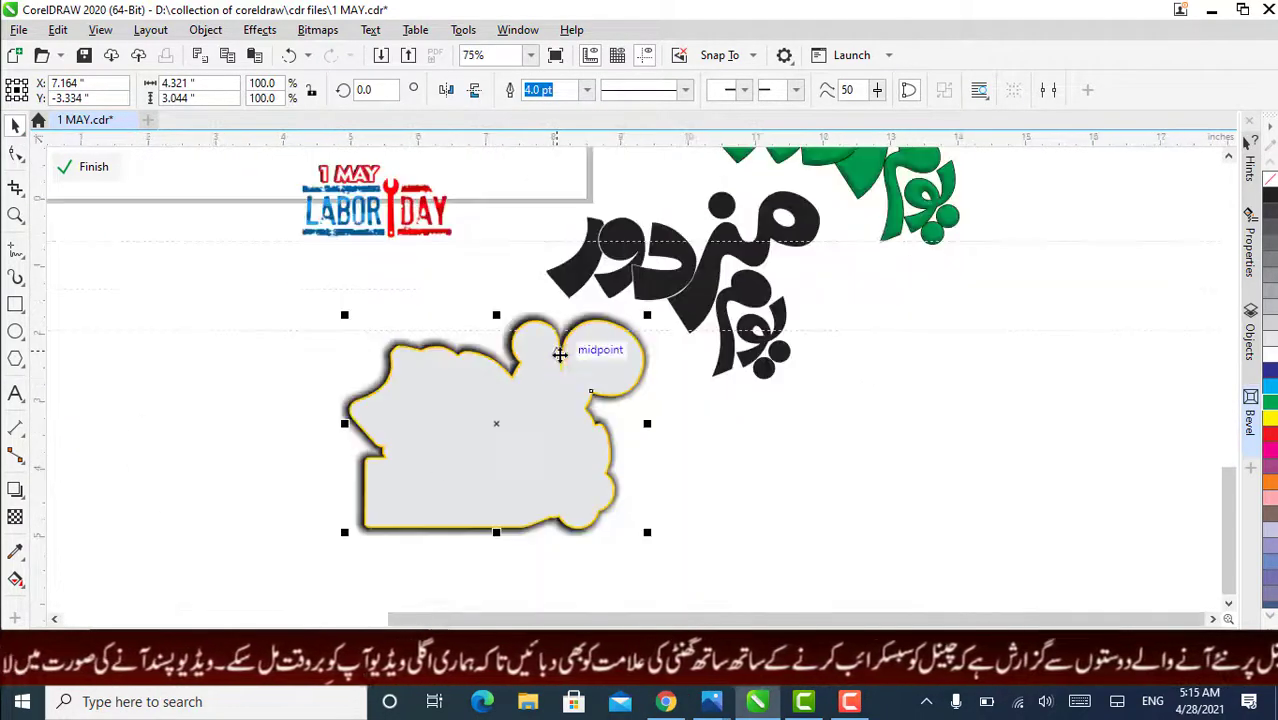
# - Try the Small Glow shadow preset on the grey backing and clear its shadow
pyautogui.click(15, 490)
pyautogui.click(60, 90)
pyautogui.click(100, 243)
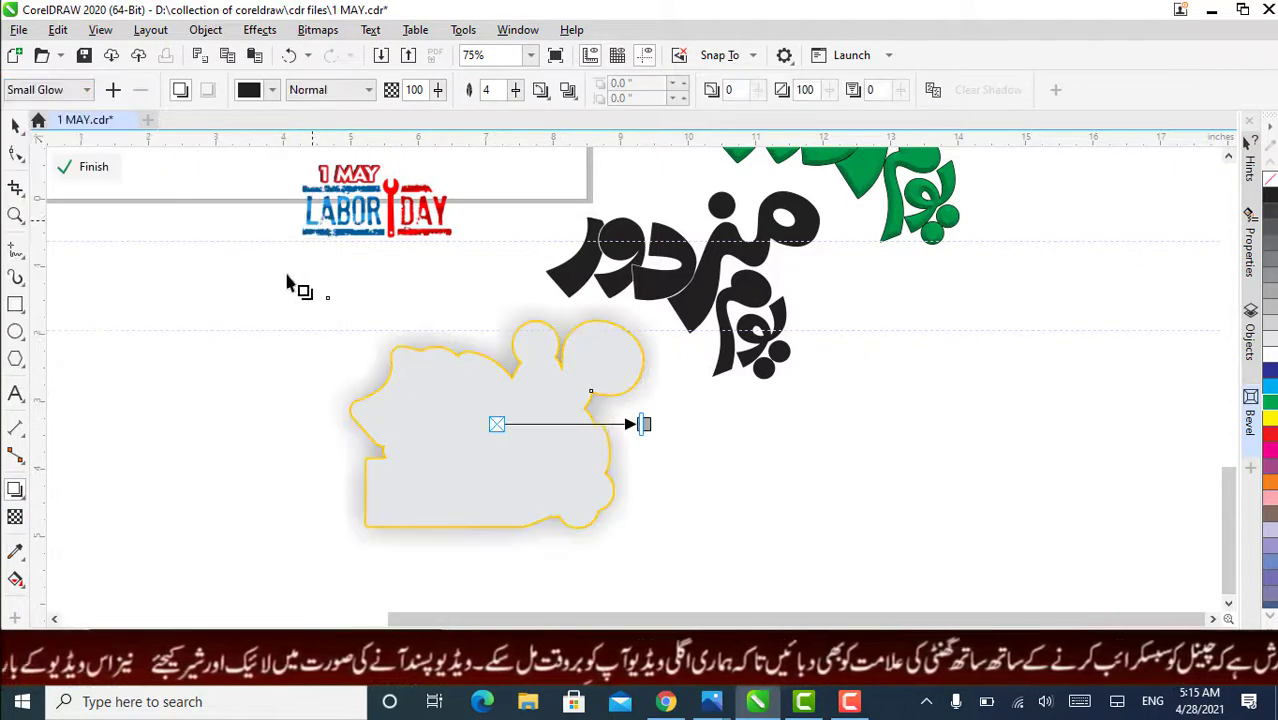
pyautogui.click(985, 90)
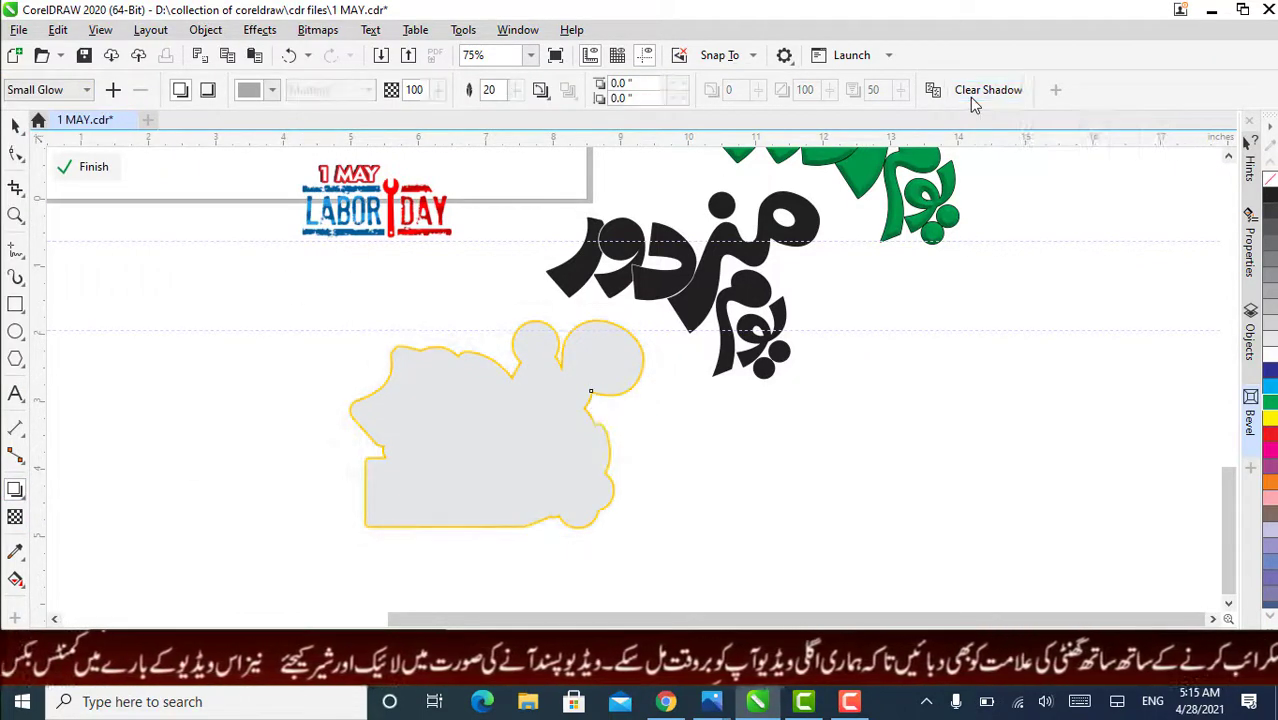
# - Set the grey backing's yellow outline width to 8.0 pt
pyautogui.click(16, 124)
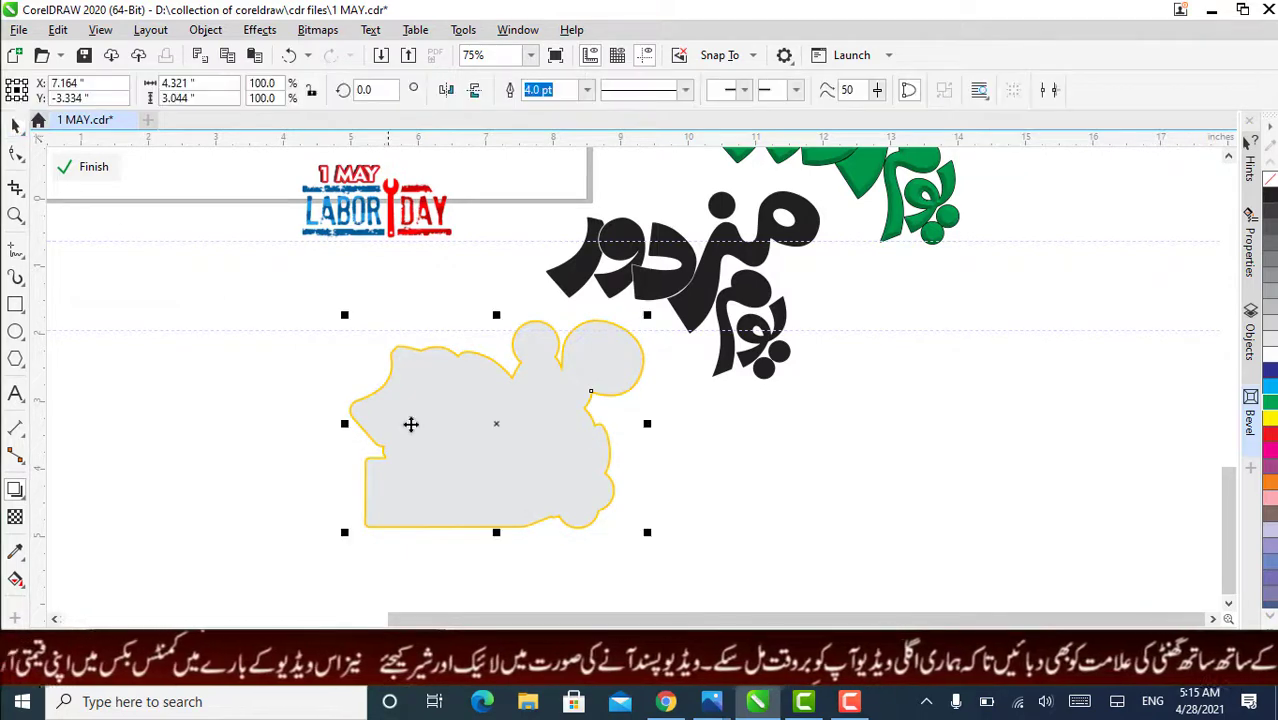
pyautogui.click(587, 91)
pyautogui.click(557, 249)
# - Move the LABOR DAY artwork down away from the 1 MAY text and inspect it up close
pyautogui.scroll(-2, 535, 474)
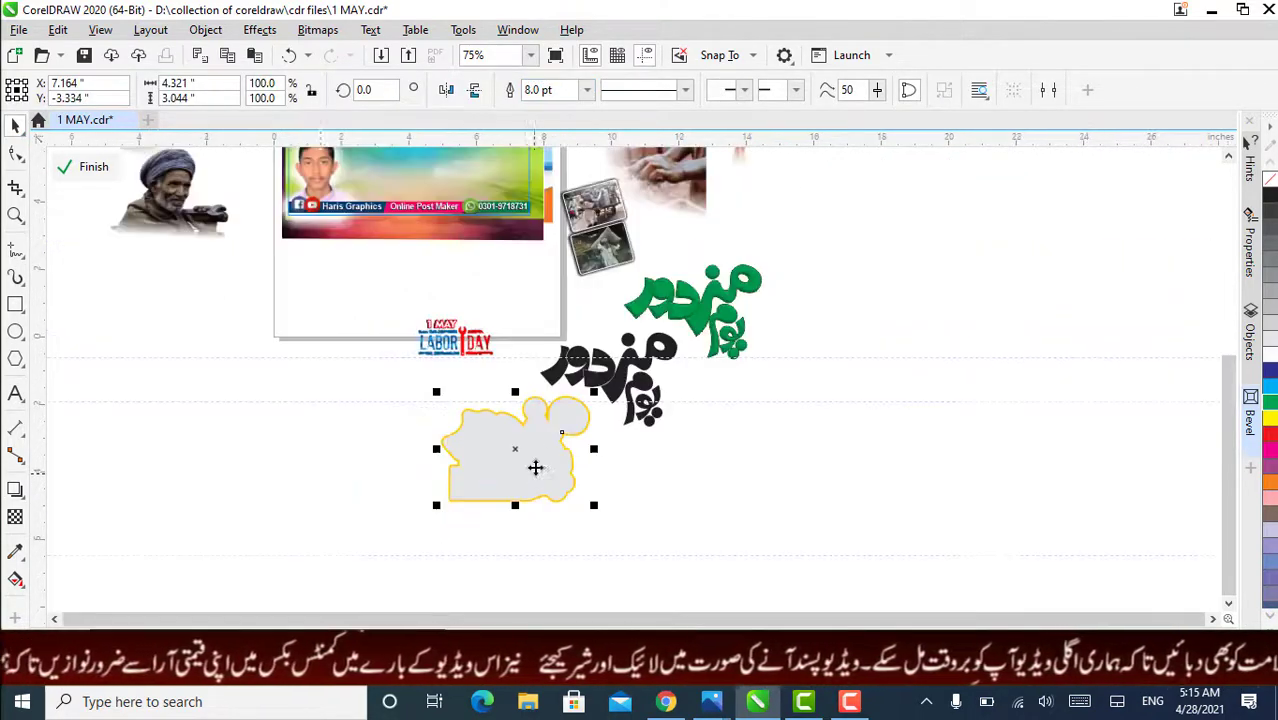
pyautogui.click(374, 428)
pyautogui.click(452, 354)
pyautogui.scroll(3, 452, 356)
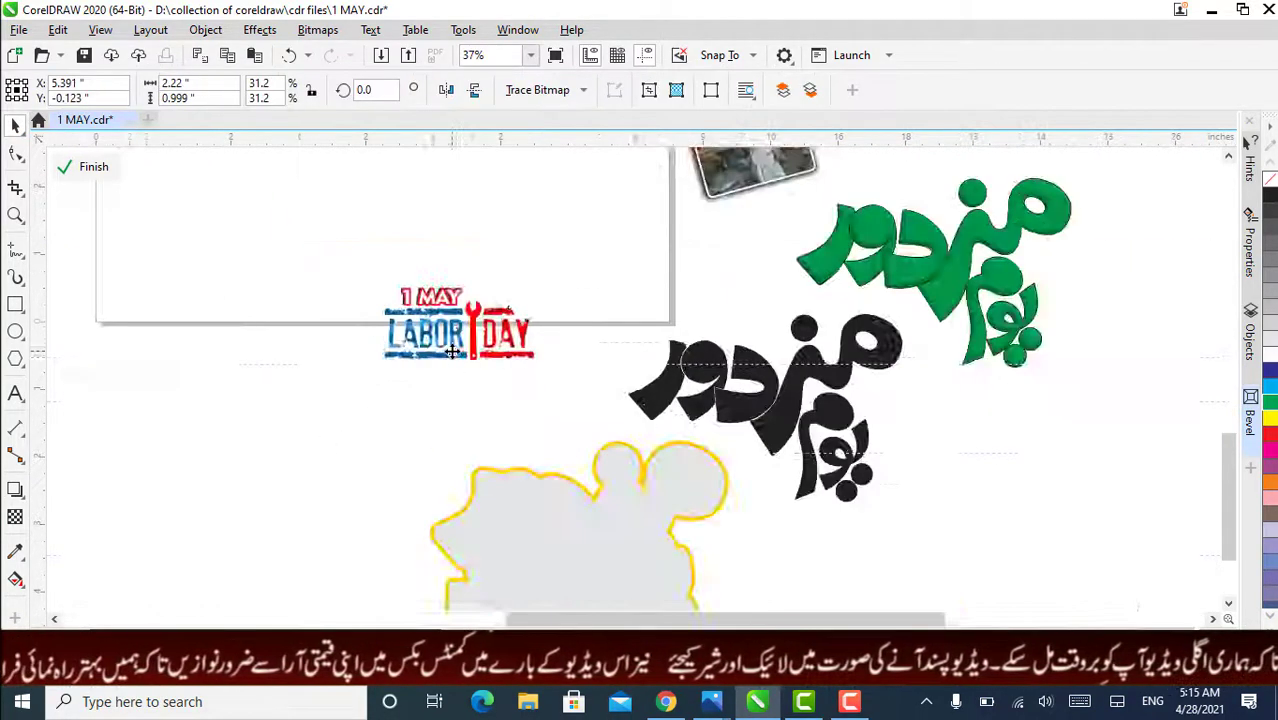
pyautogui.scroll(2, 436, 500)
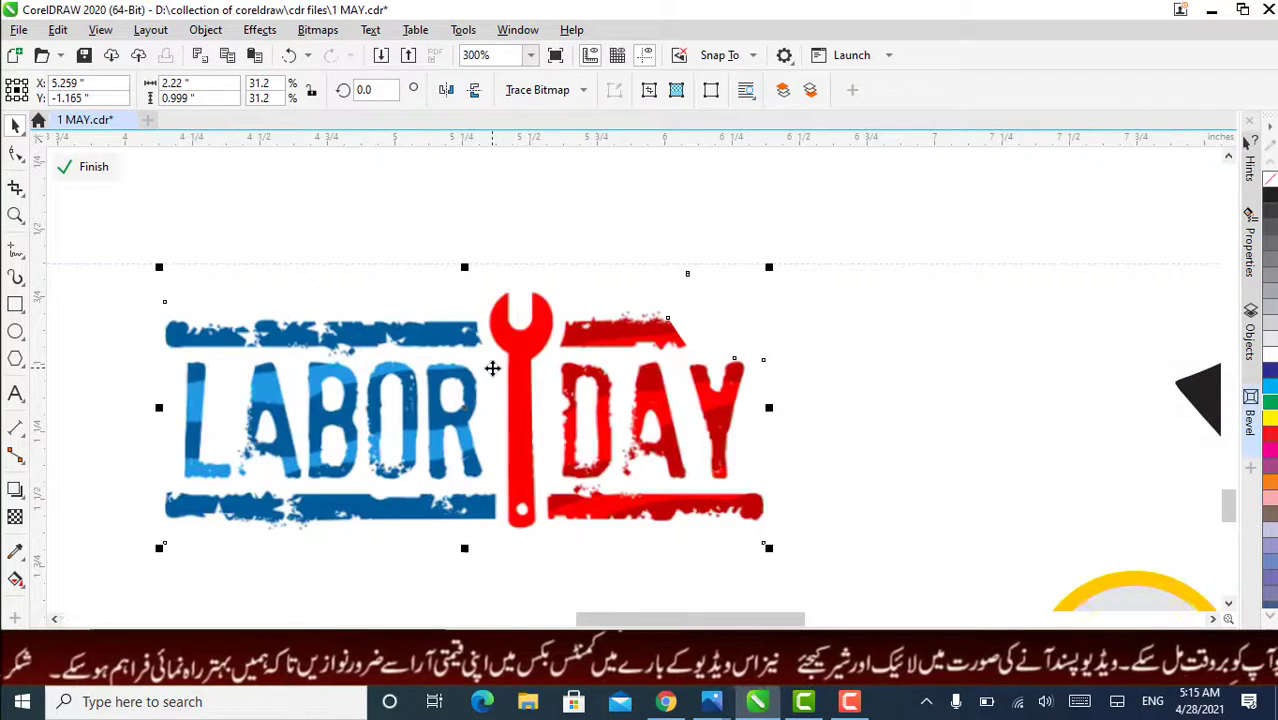
pyautogui.scroll(-2, 492, 368)
pyautogui.scroll(-1, 502, 364)
# - Move the 1 MAY text down to just above the LABOR DAY artwork and clear its drop shadow
pyautogui.click(497, 282)
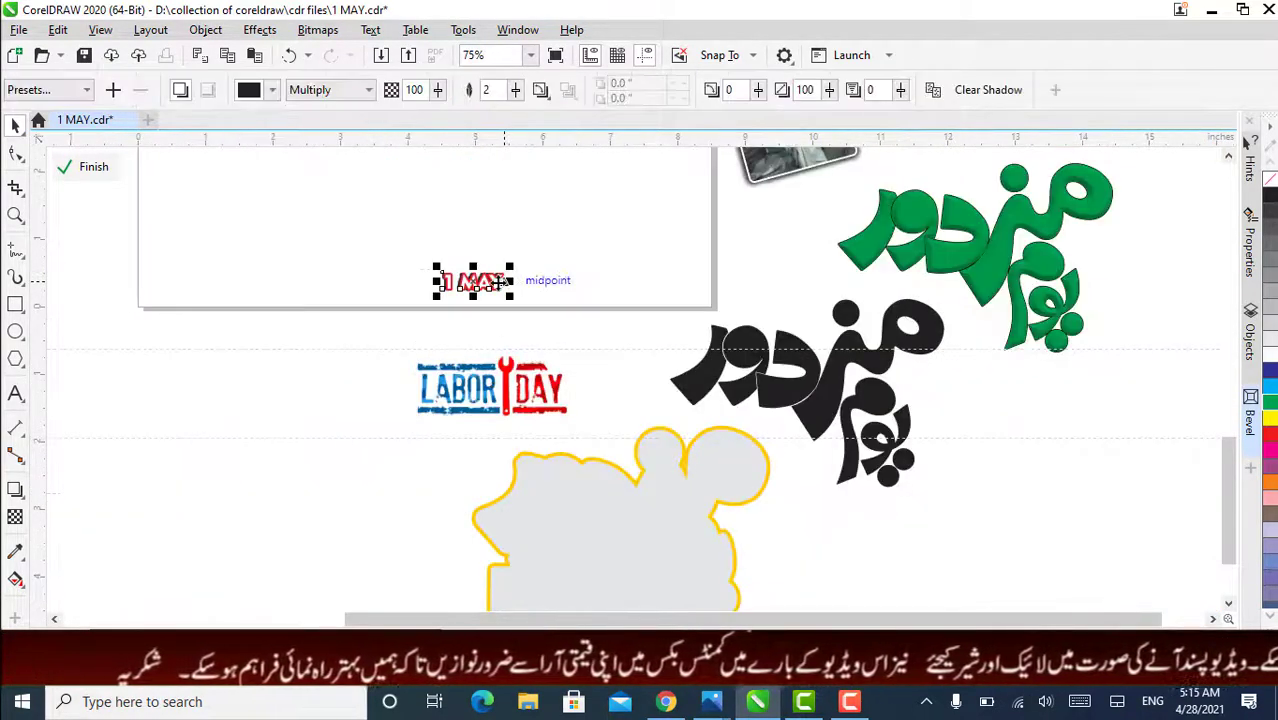
pyautogui.moveTo(497, 282); pyautogui.dragTo(500, 360)
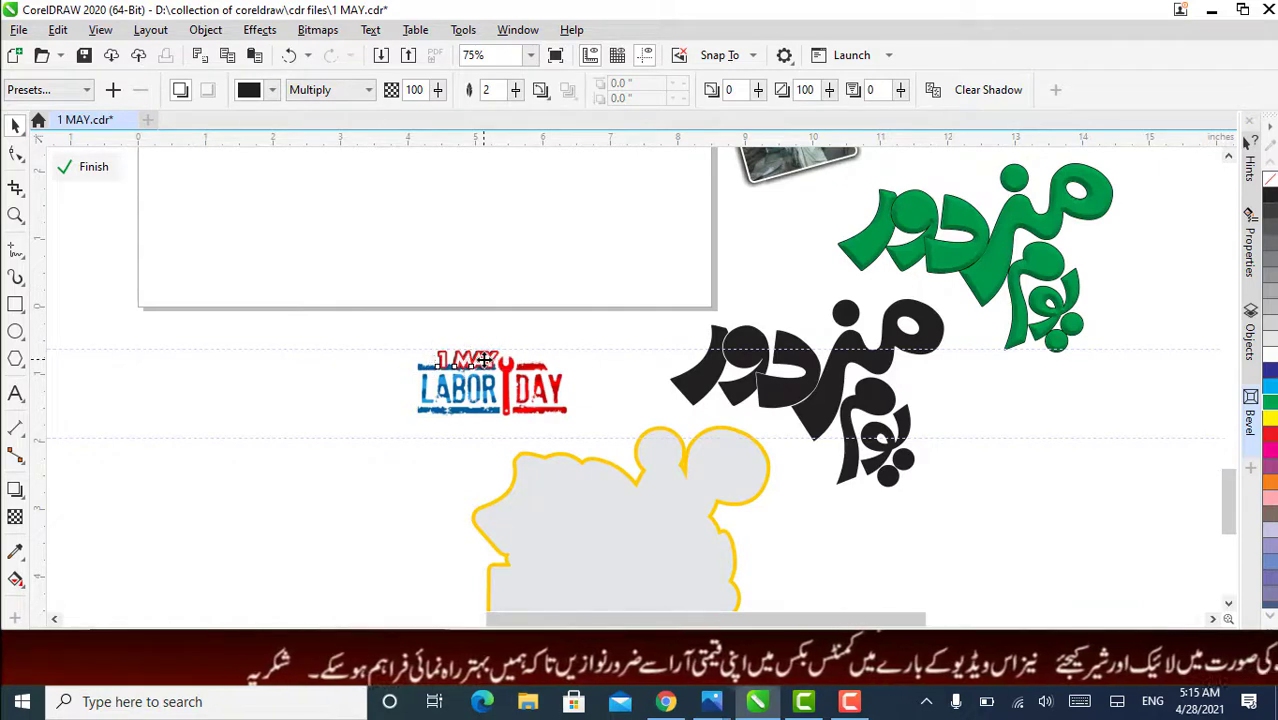
pyautogui.scroll(2, 485, 362)
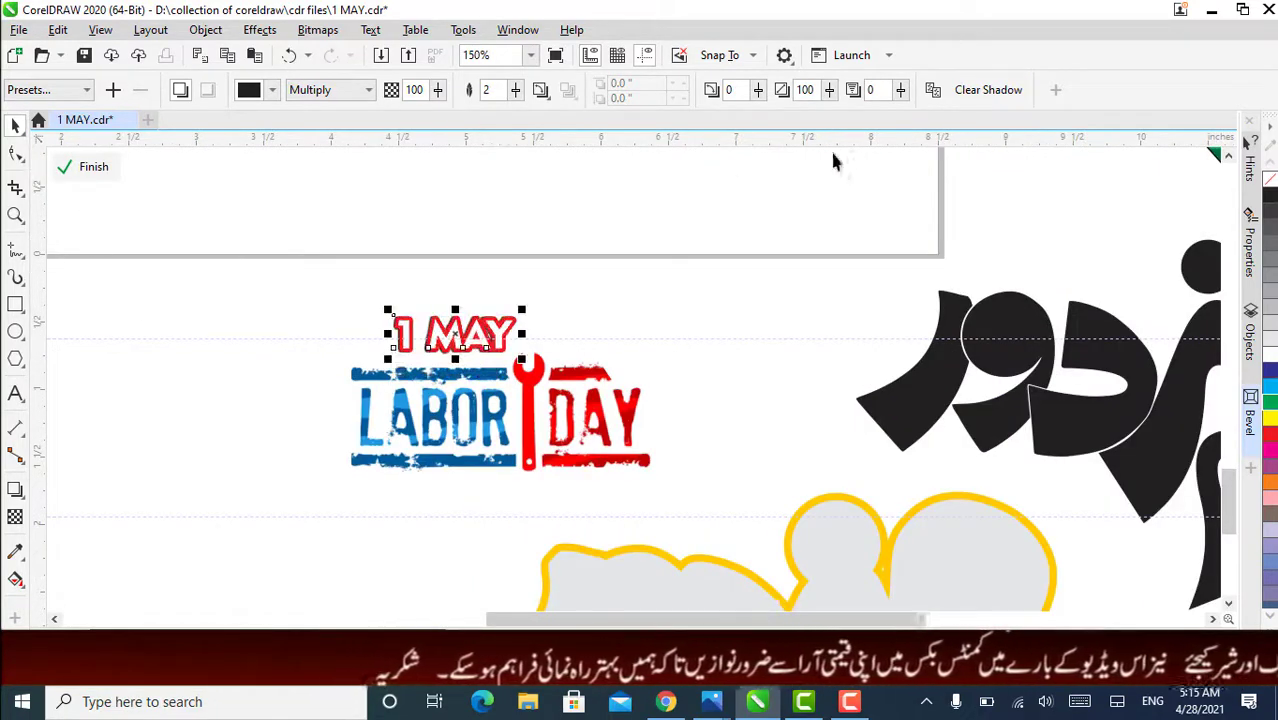
pyautogui.click(988, 89)
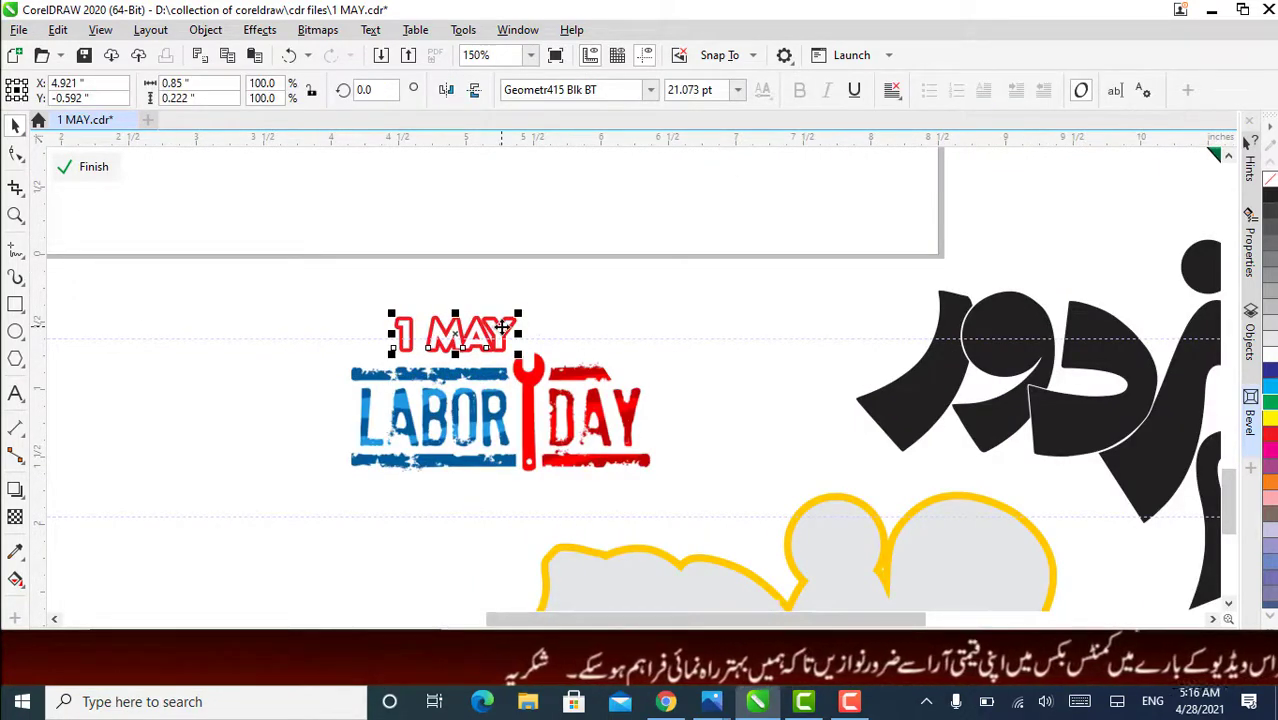
# - Move the fist-and-wrench emblem out of the poster to the left of the turbaned old man's picture and inspect it
pyautogui.scroll(-4, 500, 395)
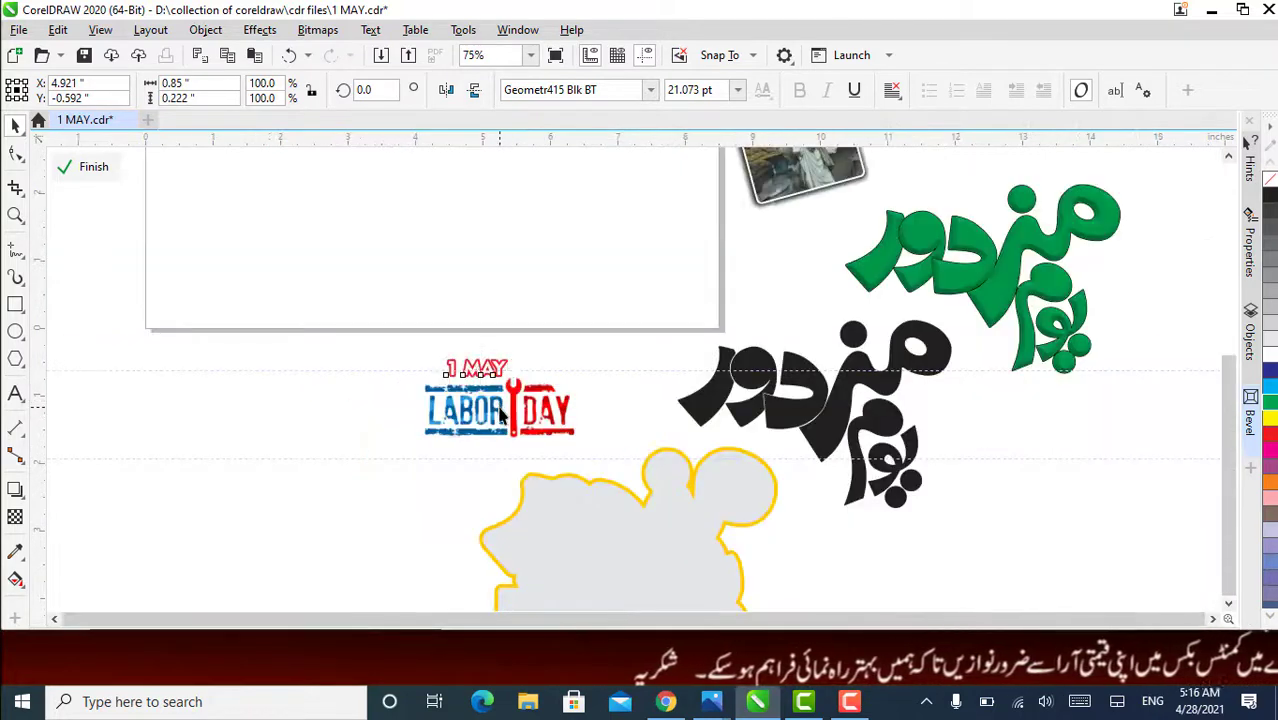
pyautogui.scroll(-1, 502, 415)
pyautogui.moveTo(452, 285); pyautogui.dragTo(326, 320)
pyautogui.scroll(5, 326, 320)
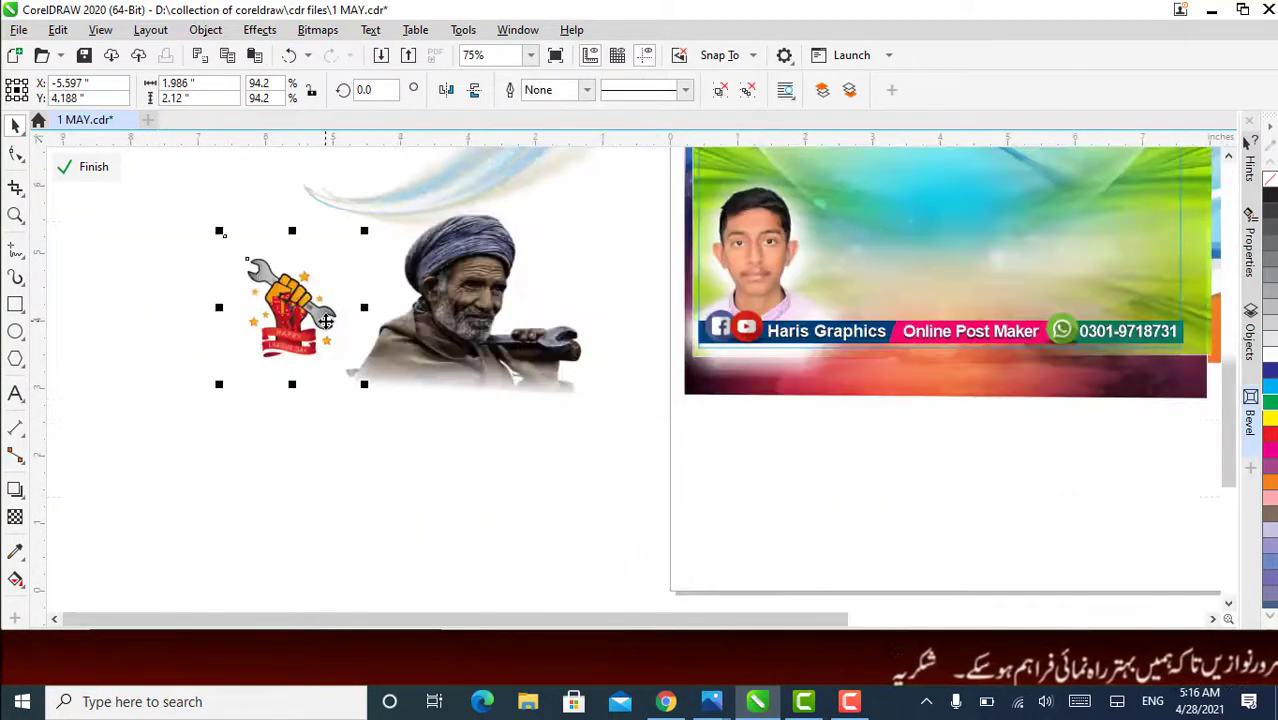
pyautogui.scroll(-1, 326, 320)
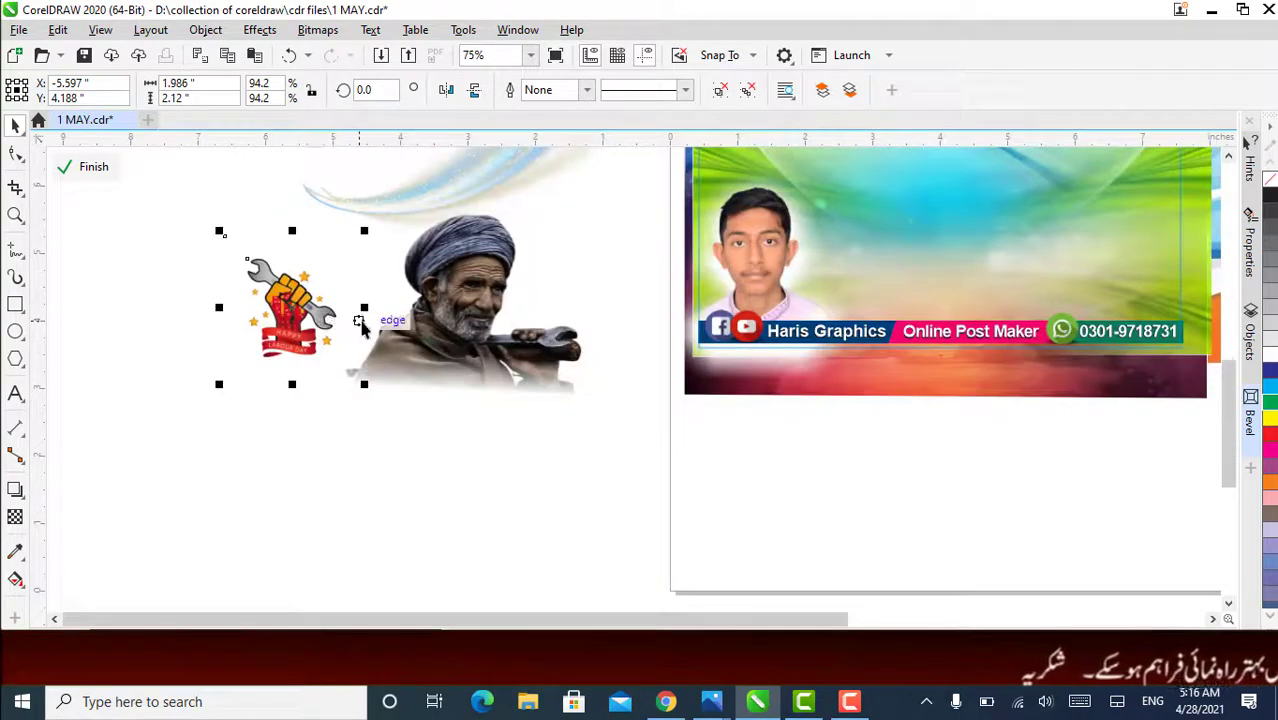
# - Move the green wave strip below the turbaned old man's picture and the blurred red-yellow image left of the fist emblem
pyautogui.scroll(-1, 355, 326)
pyautogui.click(517, 343)
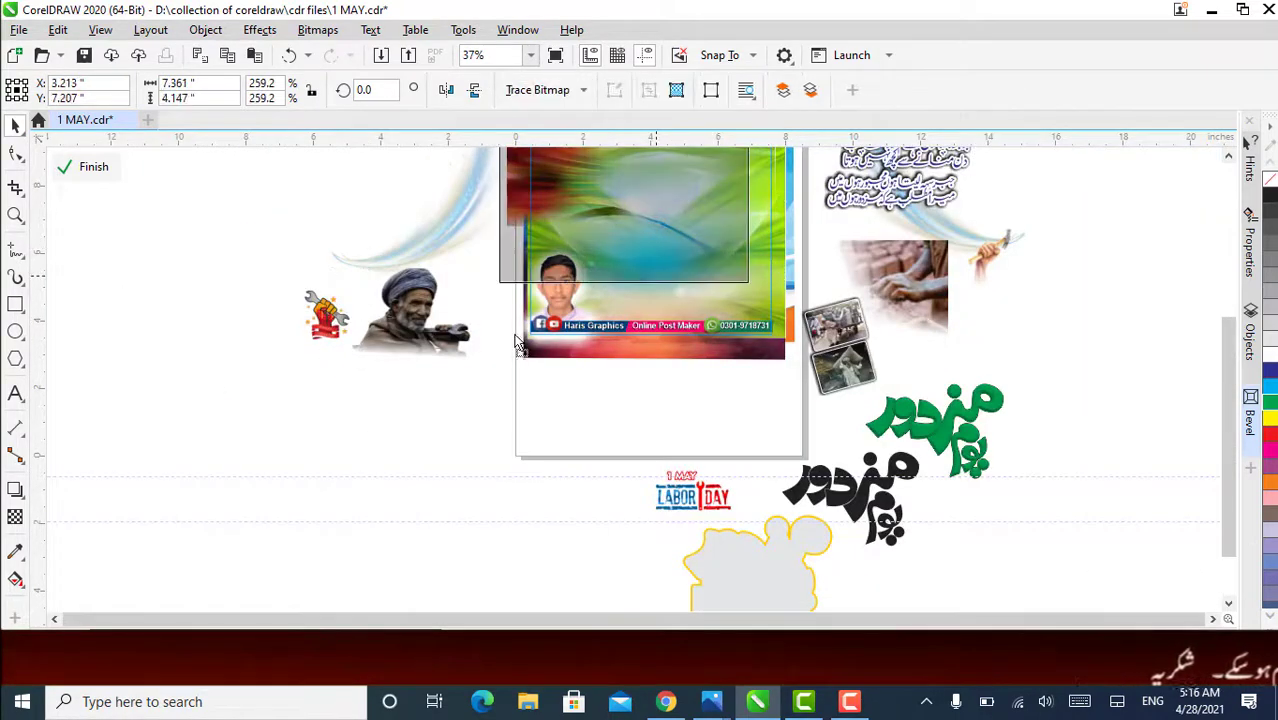
pyautogui.moveTo(517, 343); pyautogui.dragTo(403, 485)
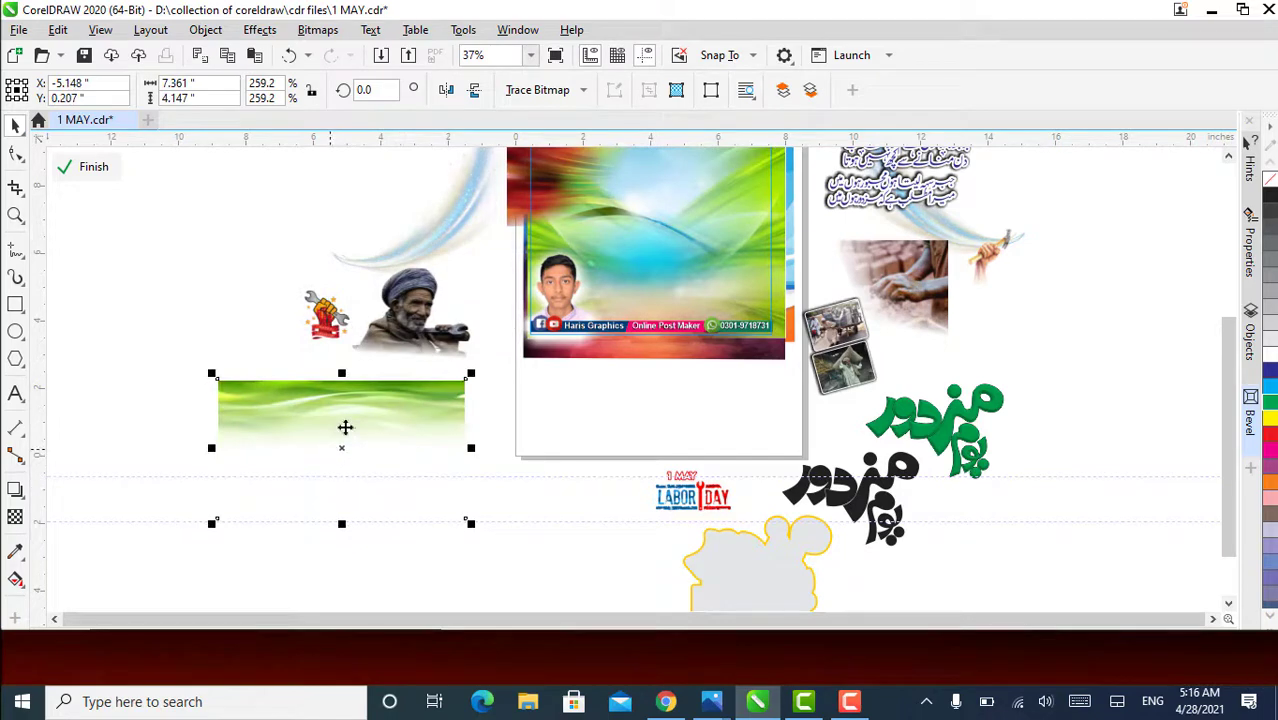
pyautogui.moveTo(563, 196); pyautogui.dragTo(212, 350)
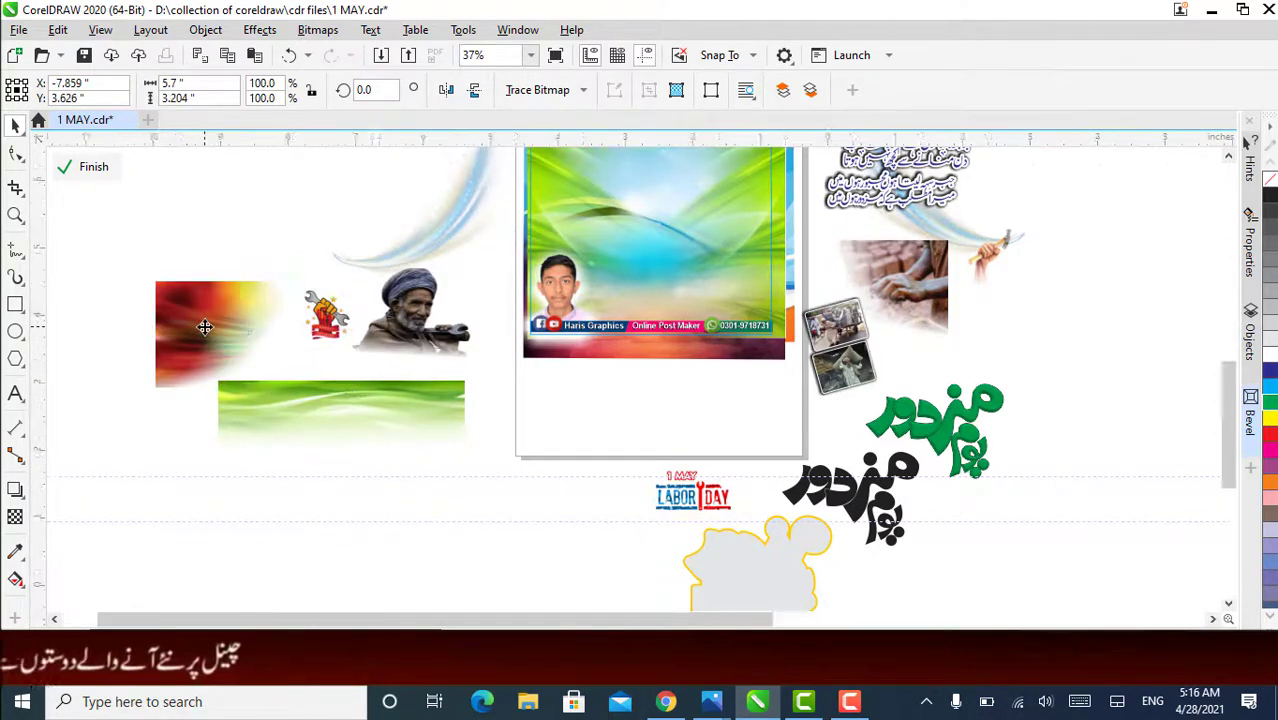
pyautogui.scroll(3, 250, 330)
pyautogui.scroll(-1, 289, 340)
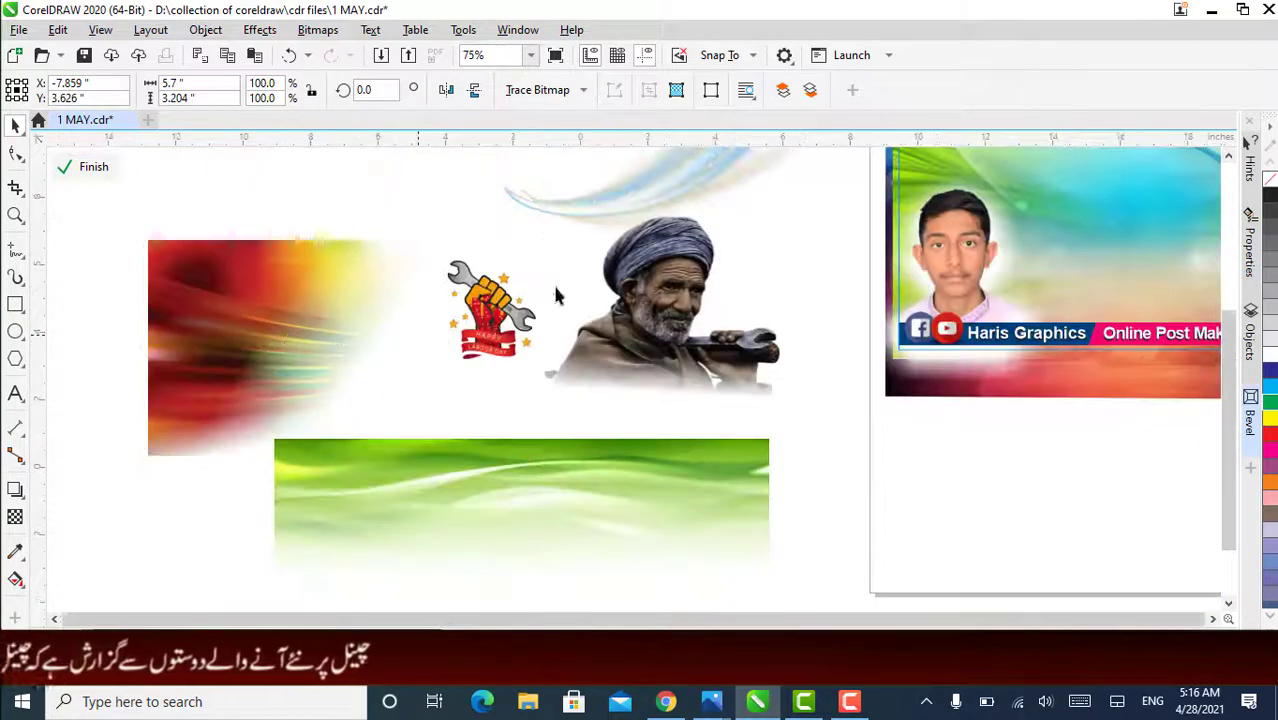
# - Move the two faded green side images out of the poster to the empty area around the blurred red-yellow image
pyautogui.scroll(-2, 556, 295)
pyautogui.click(414, 400)
pyautogui.moveTo(414, 400); pyautogui.dragTo(220, 490)
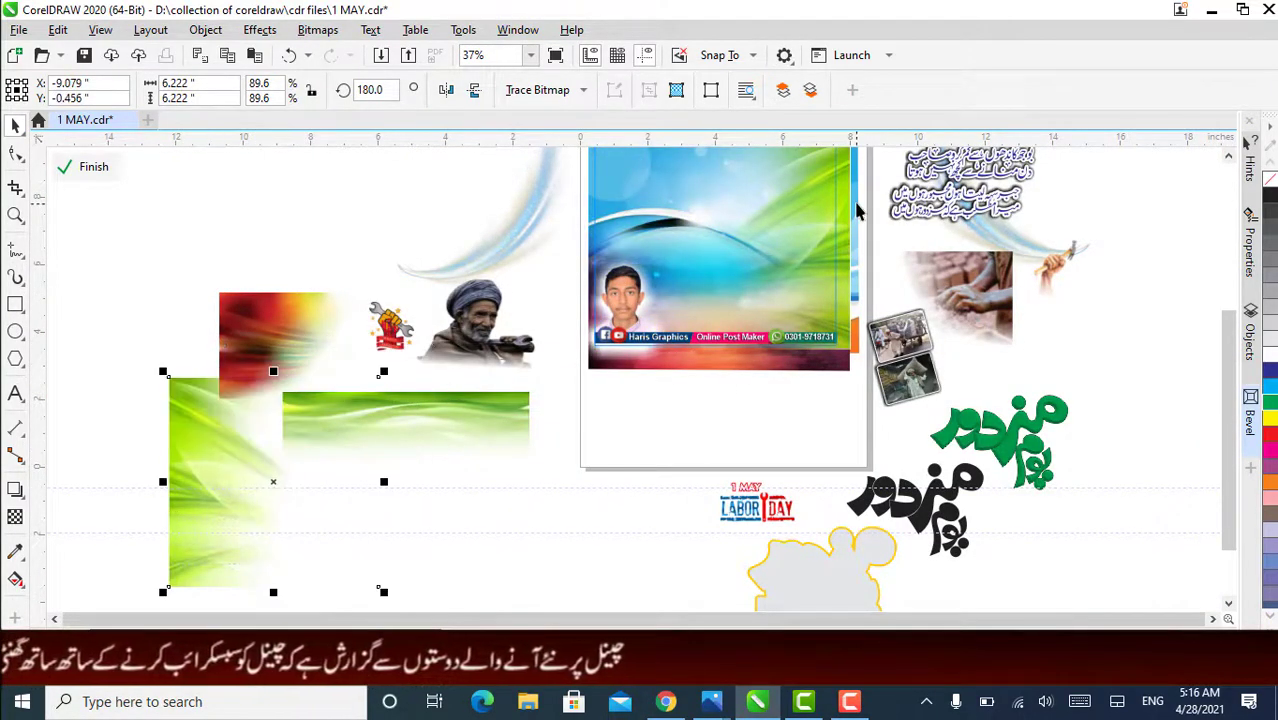
pyautogui.moveTo(805, 218); pyautogui.dragTo(227, 297)
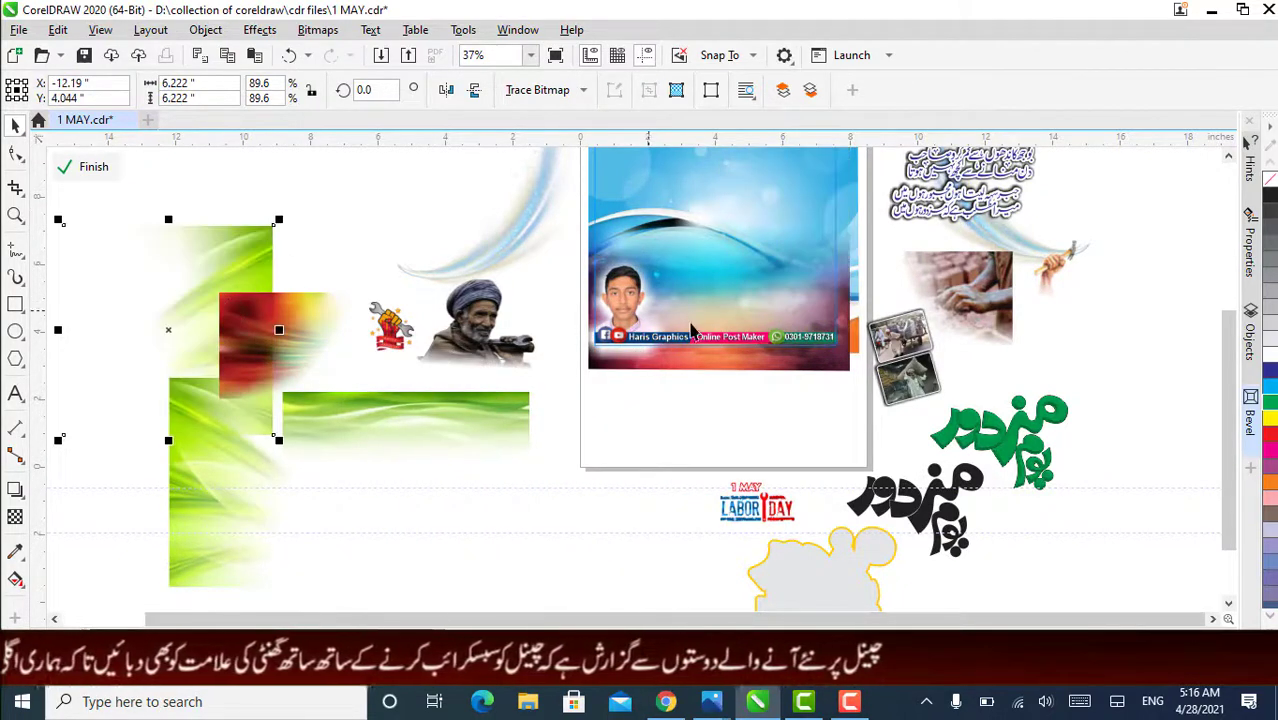
# - Move the blue-to-dark-red backdrop and the blue-and-orange wave background off the page onto the pile of removed green images
pyautogui.moveTo(706, 357); pyautogui.dragTo(390, 475)
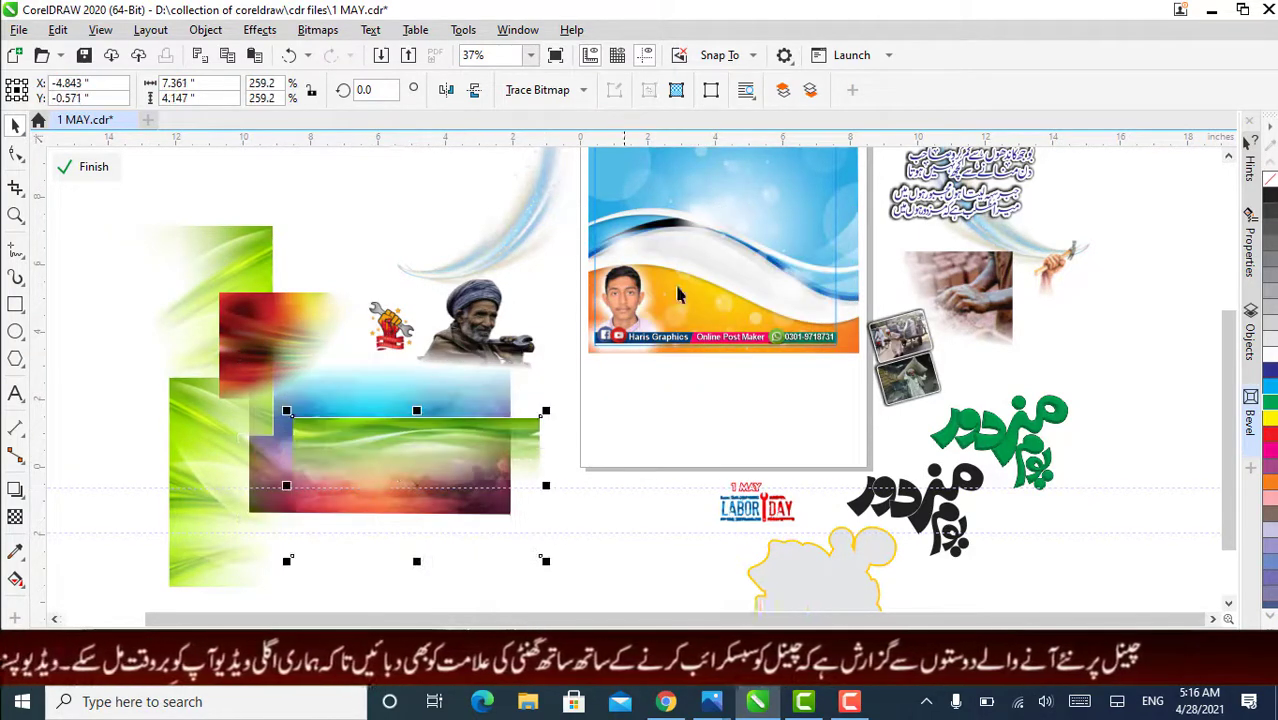
pyautogui.click(790, 282)
pyautogui.moveTo(790, 282); pyautogui.dragTo(303, 446)
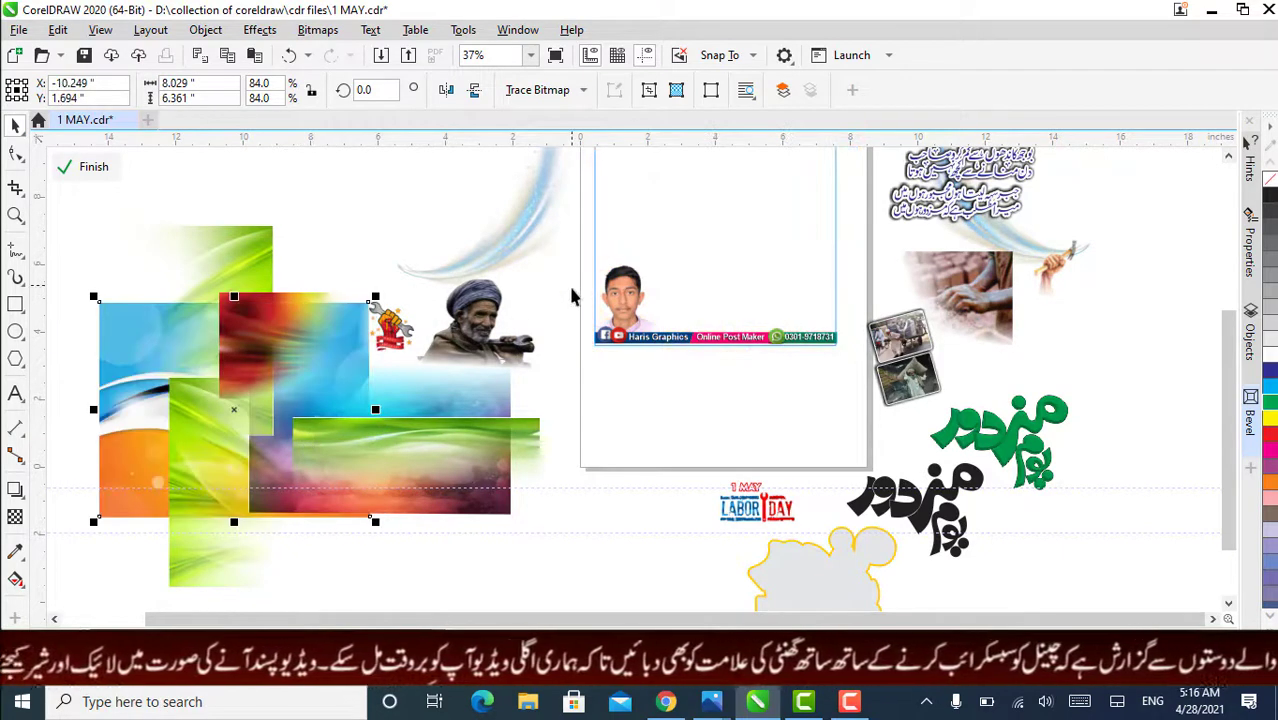
# - Inspect the young man's portrait up close and move it off the page onto the turbaned old man's picture
pyautogui.click(622, 292)
pyautogui.scroll(3, 650, 271)
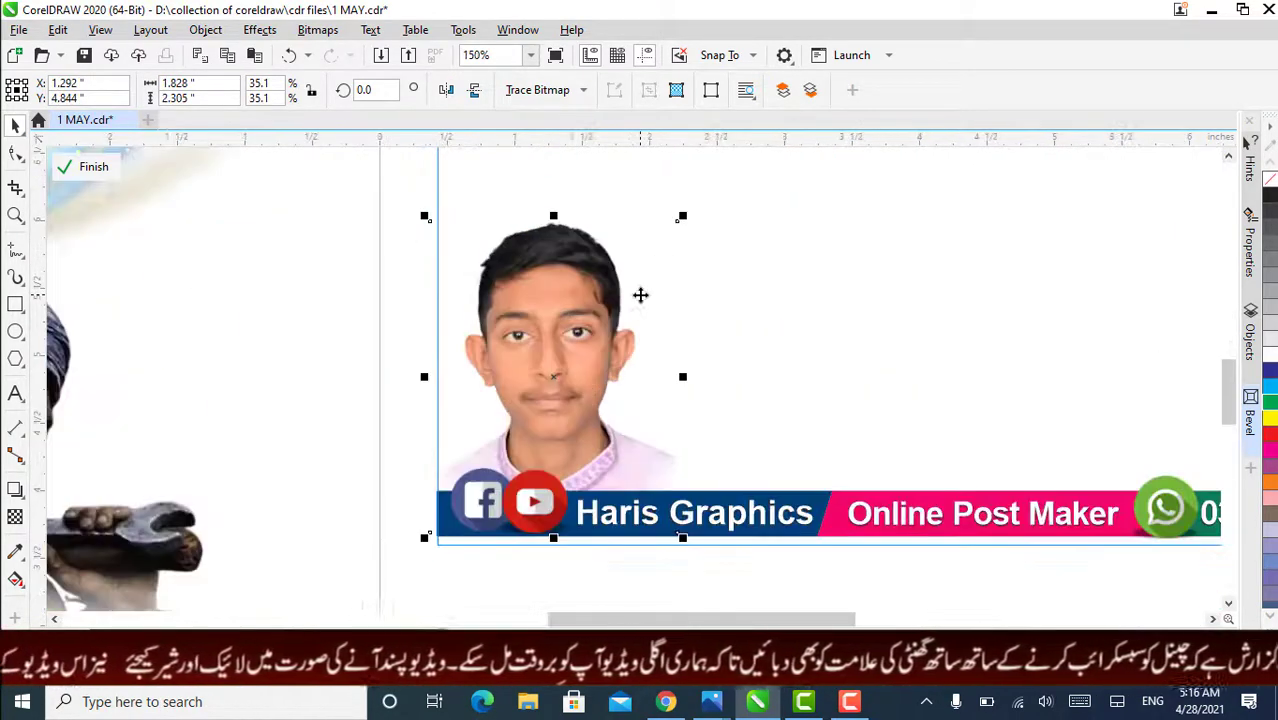
pyautogui.scroll(-2, 648, 275)
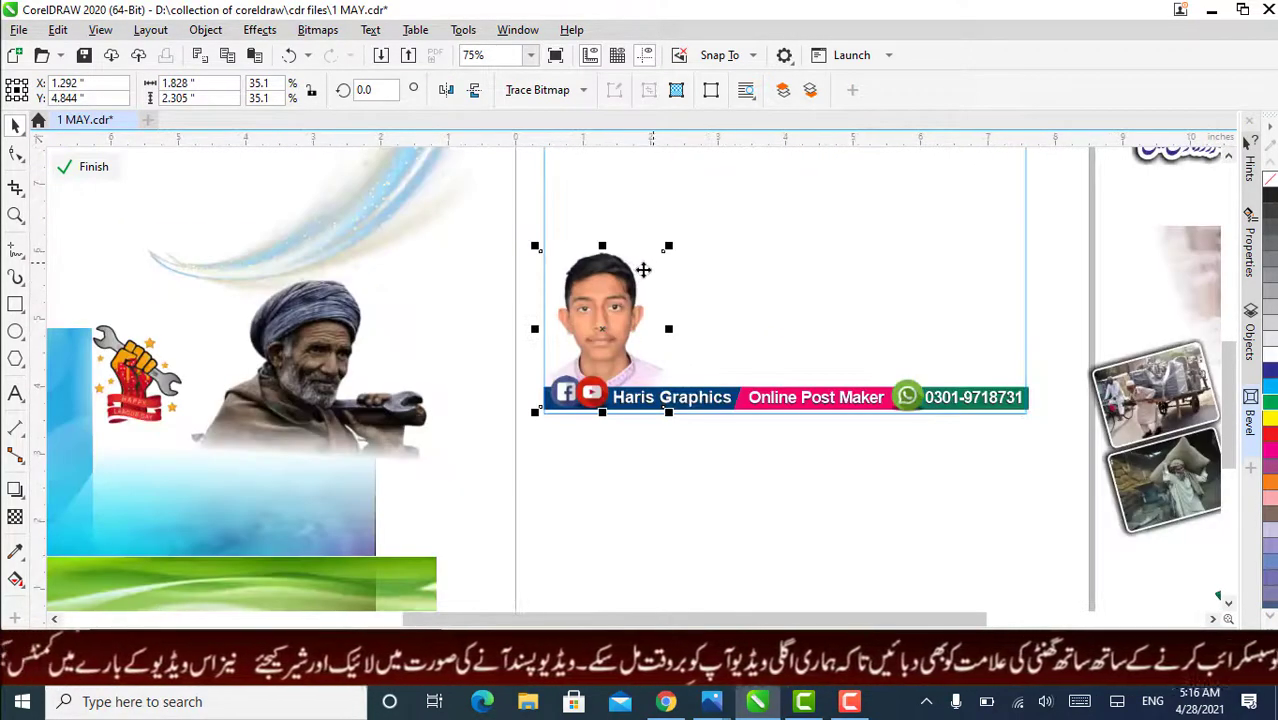
pyautogui.moveTo(627, 281); pyautogui.dragTo(400, 303)
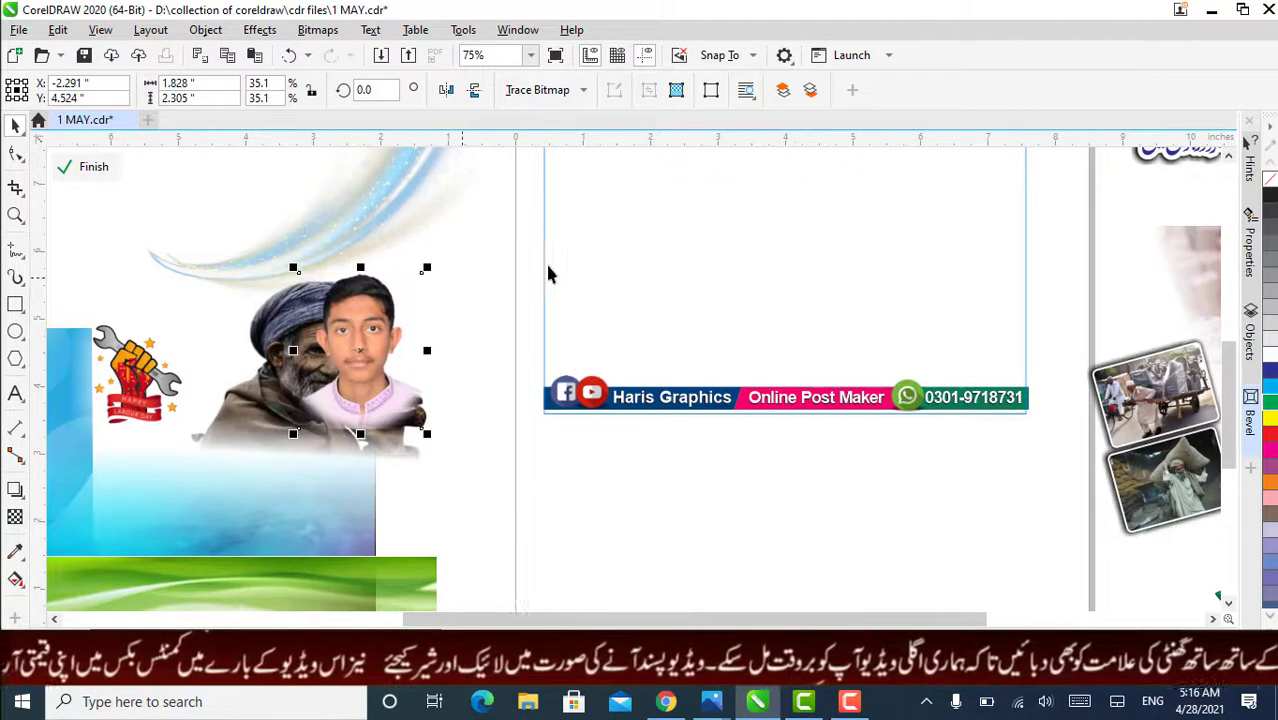